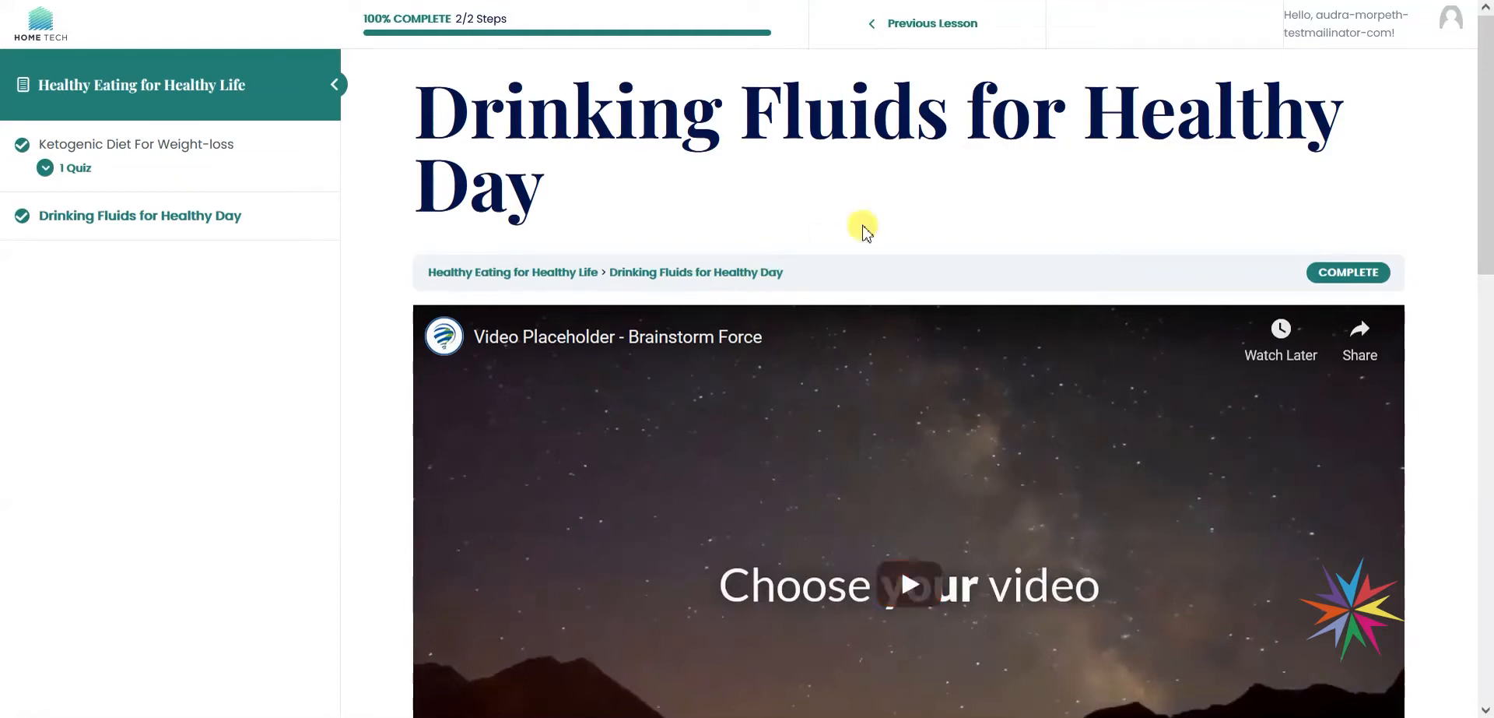
Examine the Drinking Fluids for Healthy Day lesson page as a Home Tech learner, from the heading and video to the text and fruit image
scroll(1024, 339, down, 8)
scroll(1021, 342, down, 3)
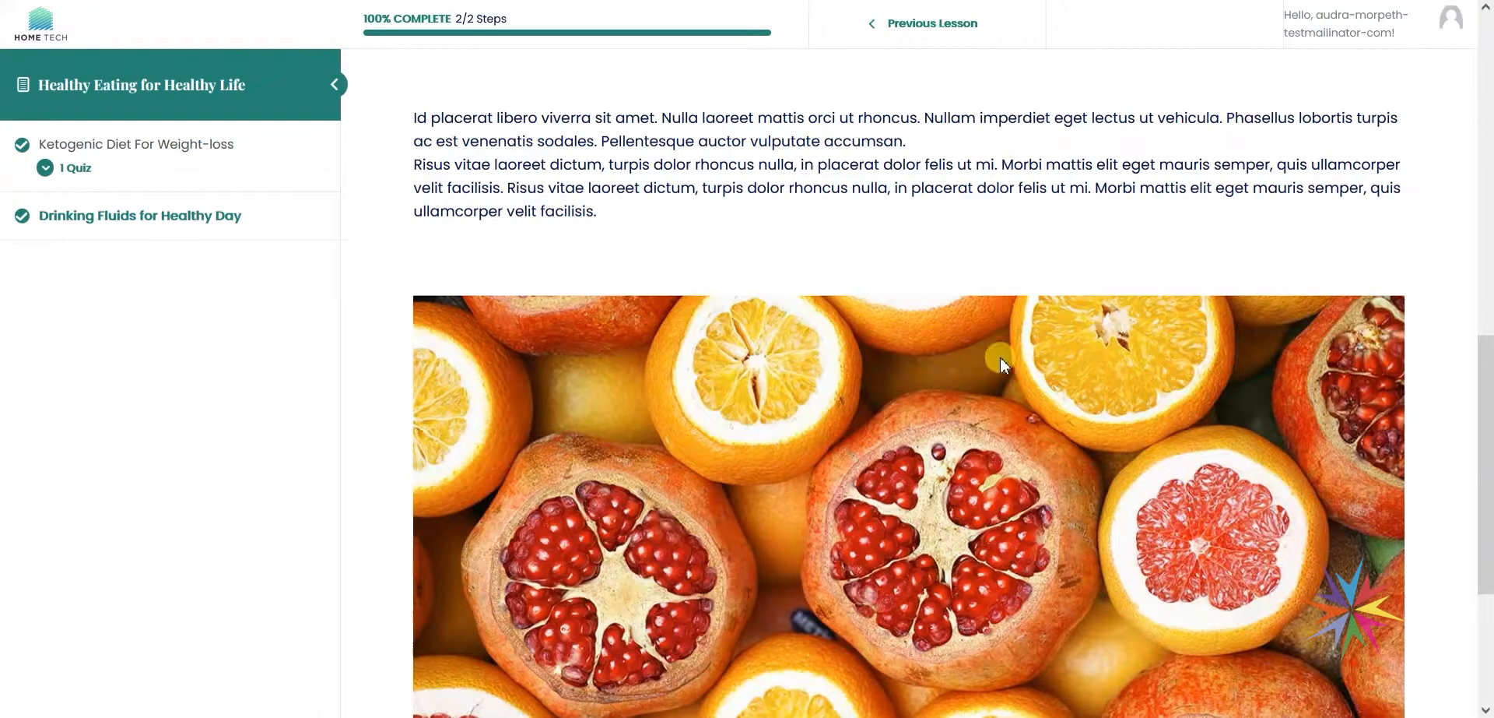
scroll(1001, 357, up, 3)
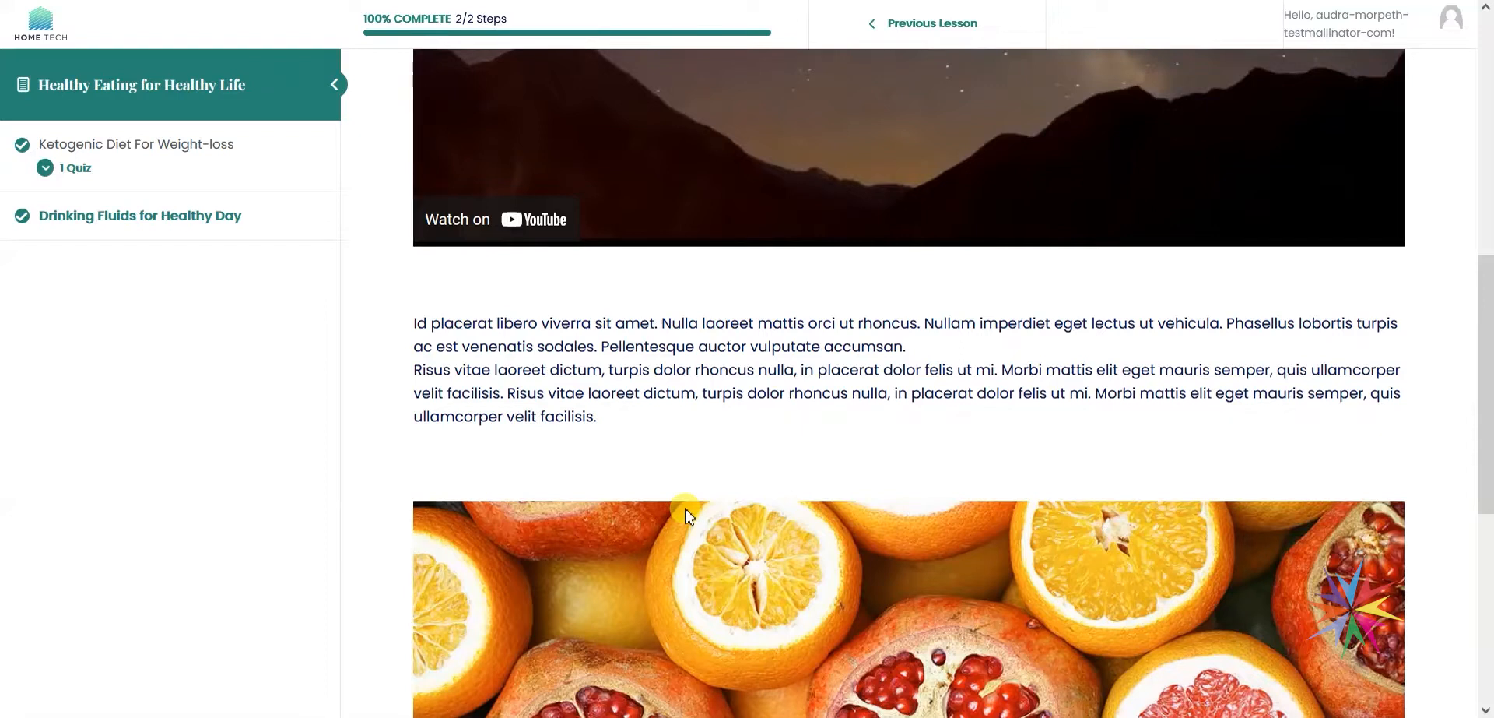
scroll(1027, 290, up, 8)
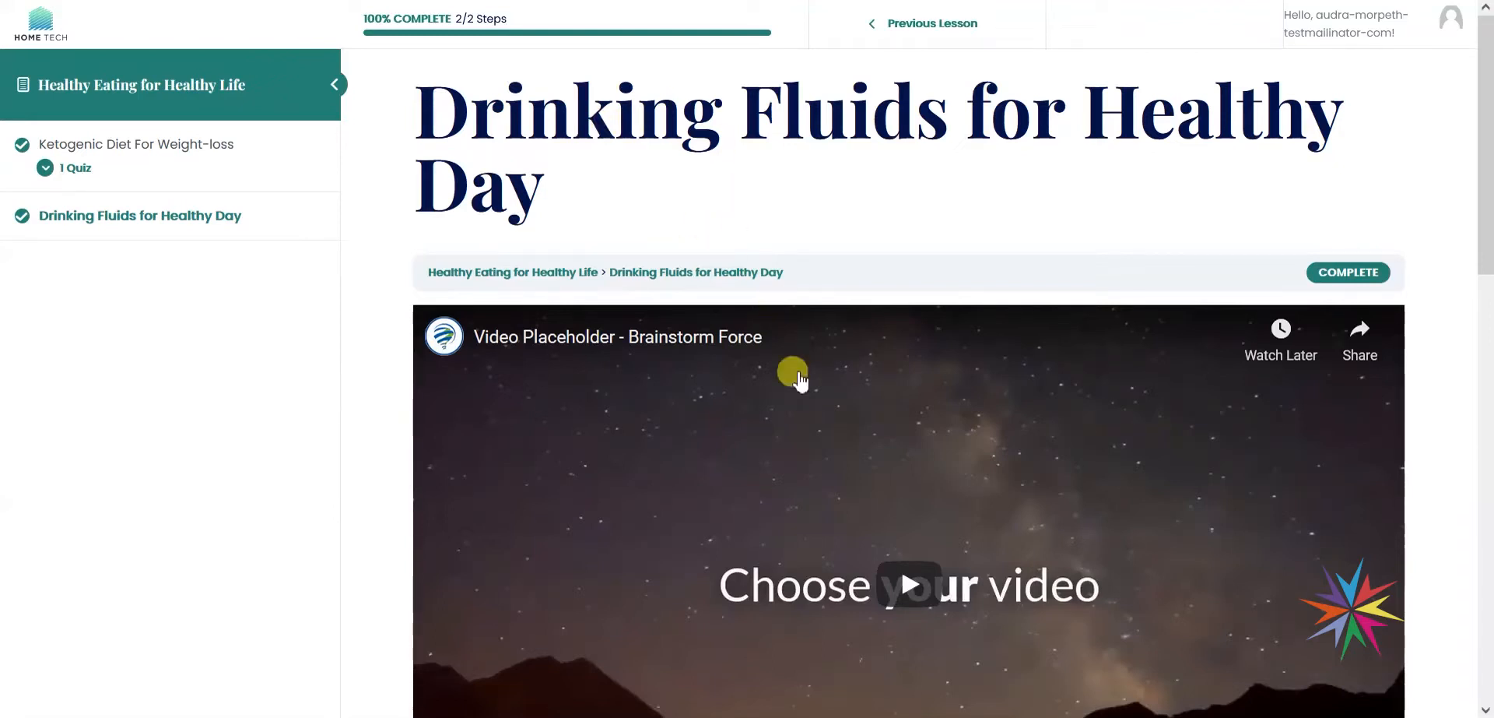
scroll(875, 393, down, 5)
scroll(854, 404, up, 5)
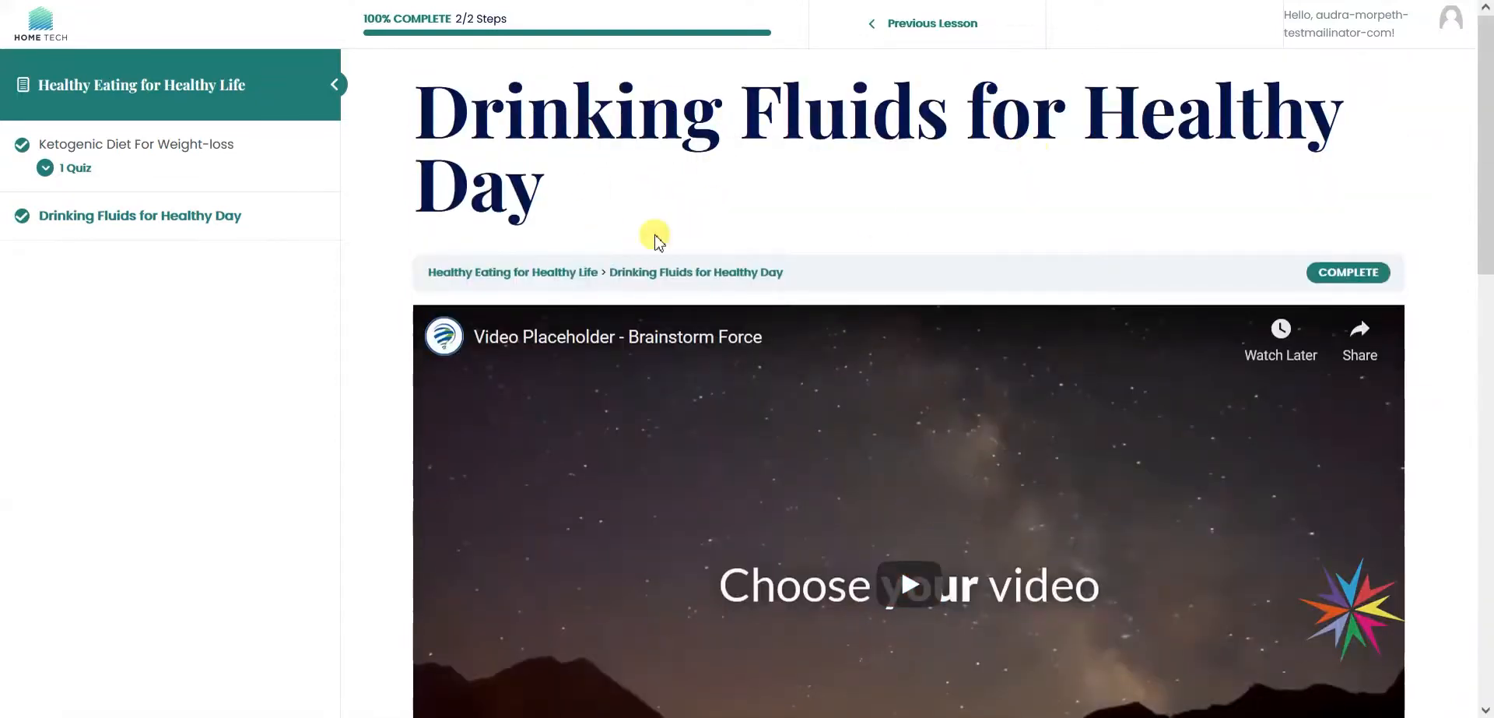
scroll(677, 320, down, 5)
scroll(864, 426, down, 2)
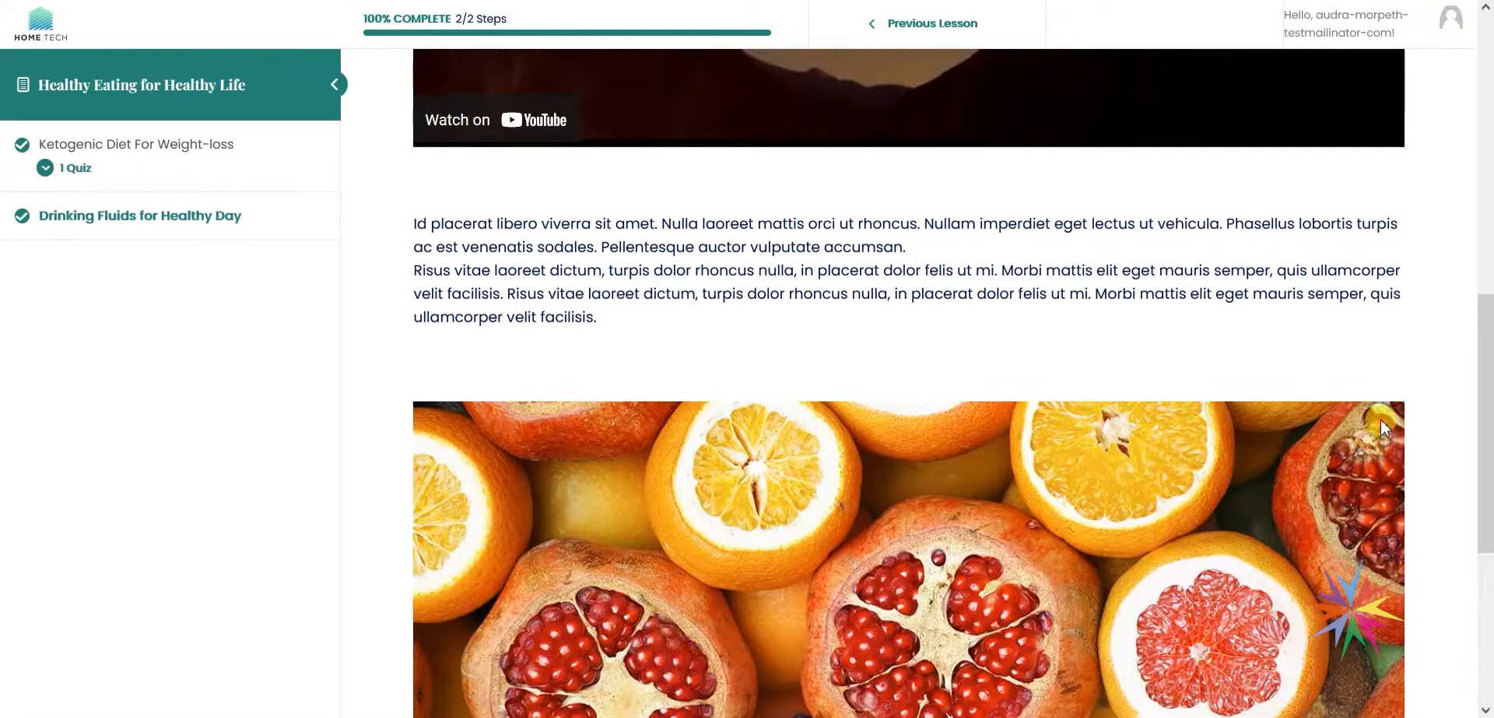
scroll(1381, 419, up, 9)
scroll(1245, 467, down, 9)
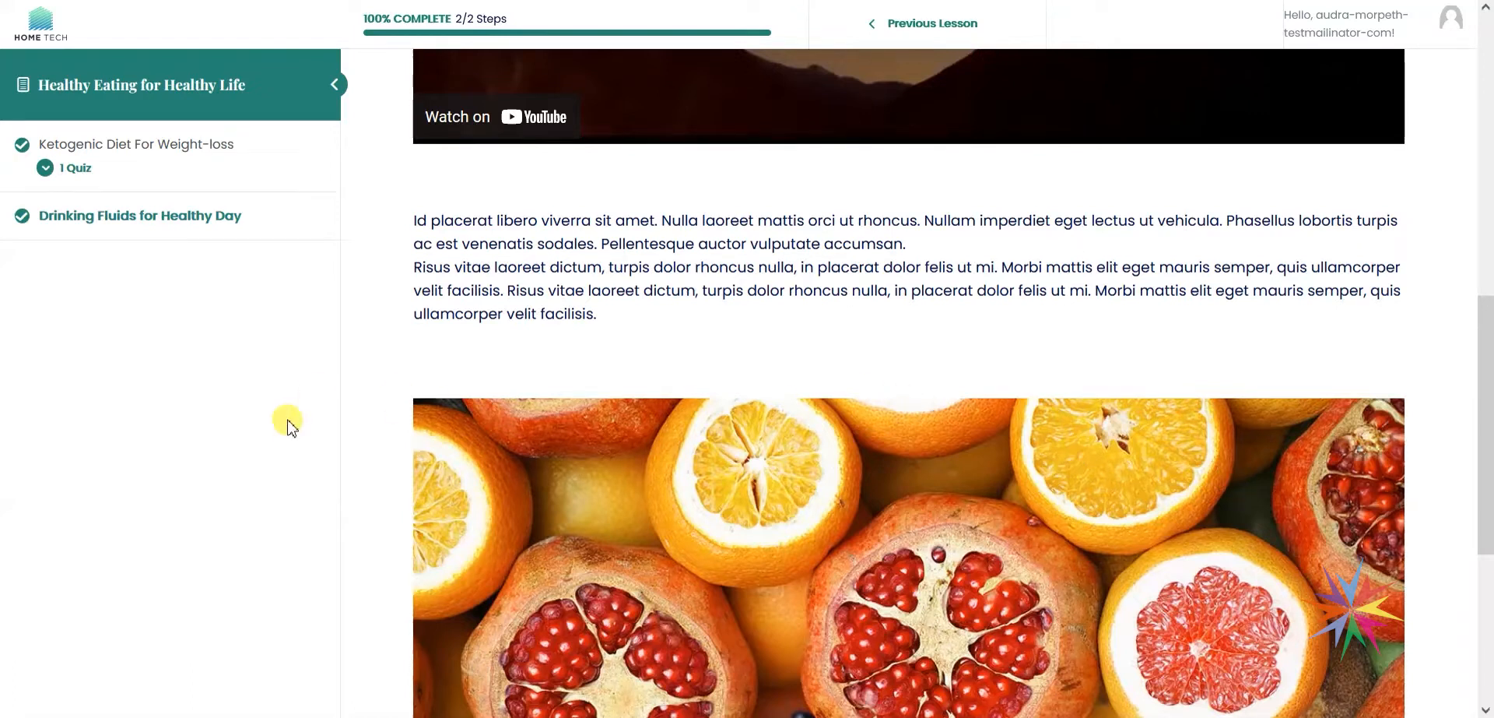
Switch to the WordPress admin window and open the Home Tech organization from the Organization Toolkit's organizations list
mouse_move(387, 716)
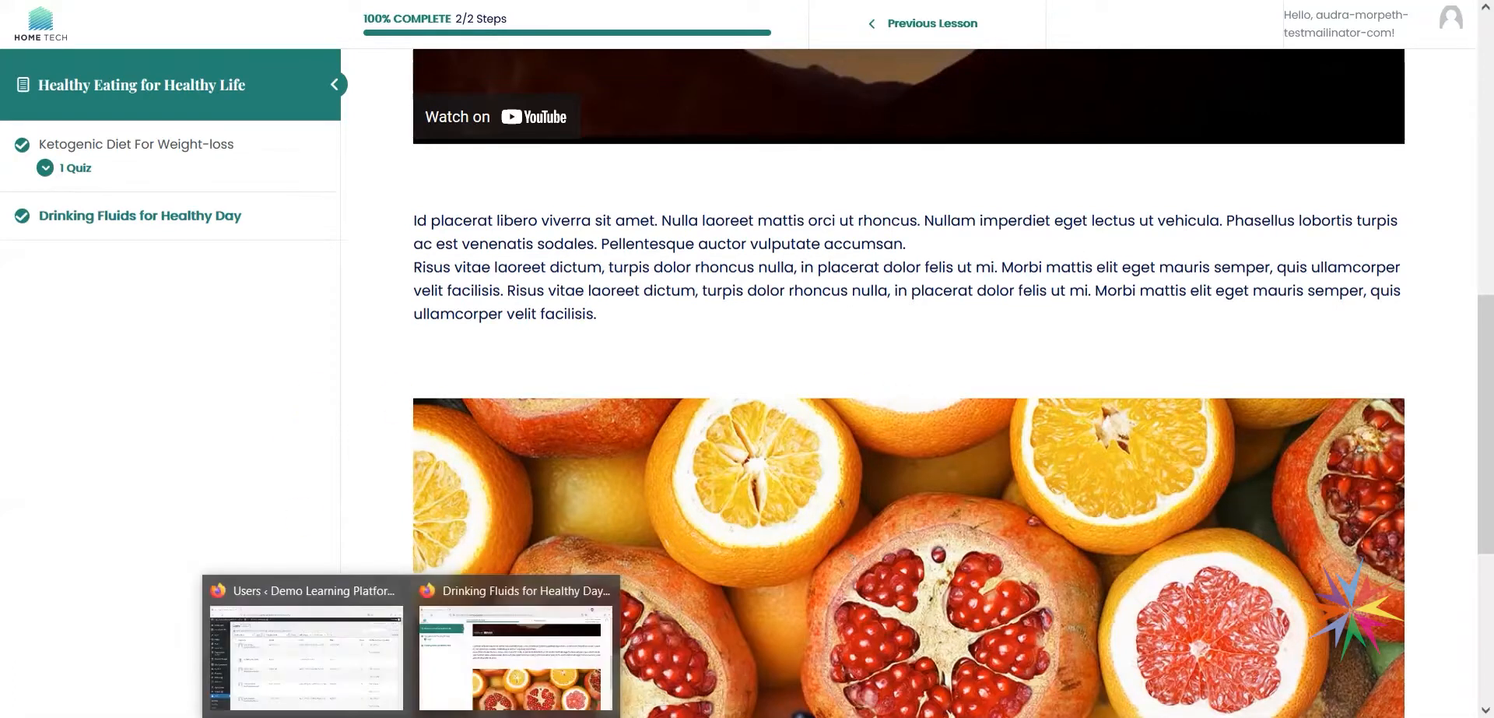
click(294, 648)
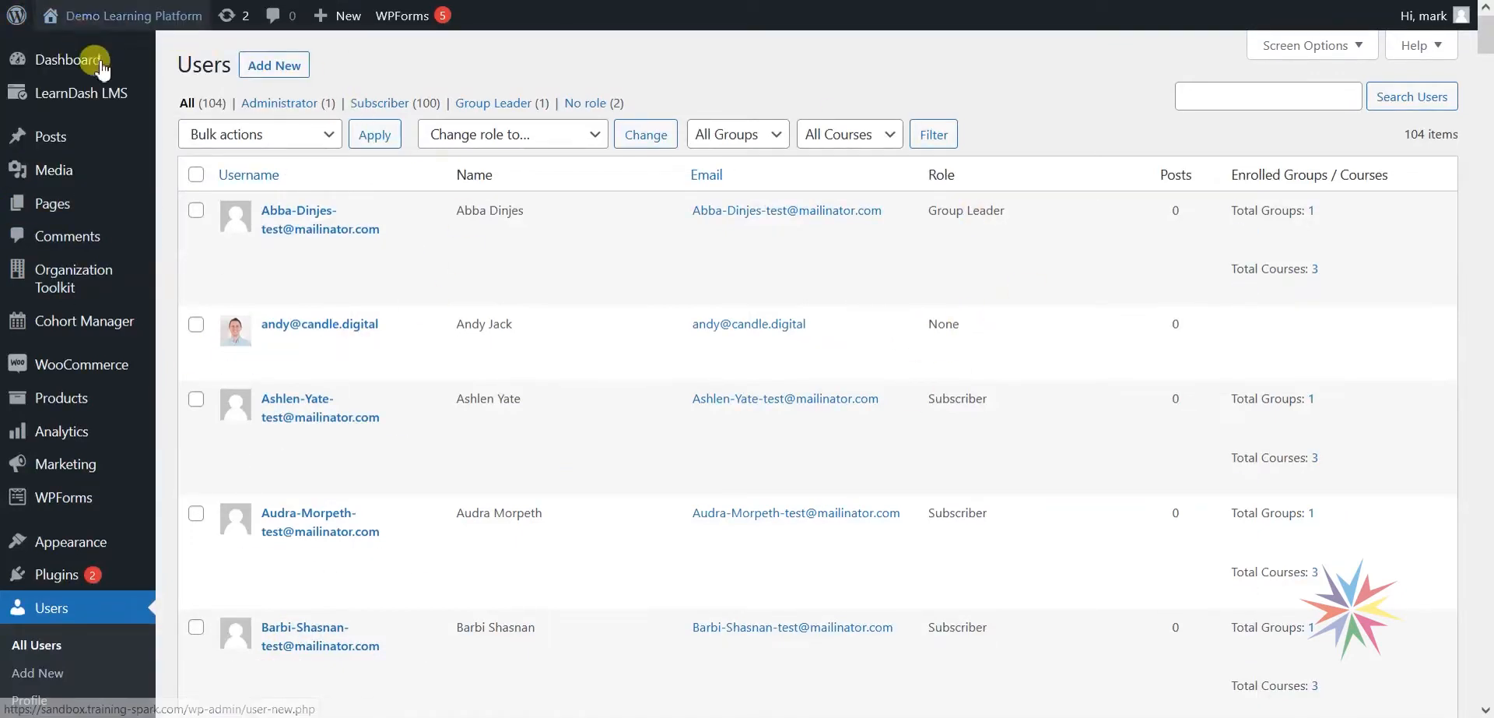
scroll(94, 638, down, 6)
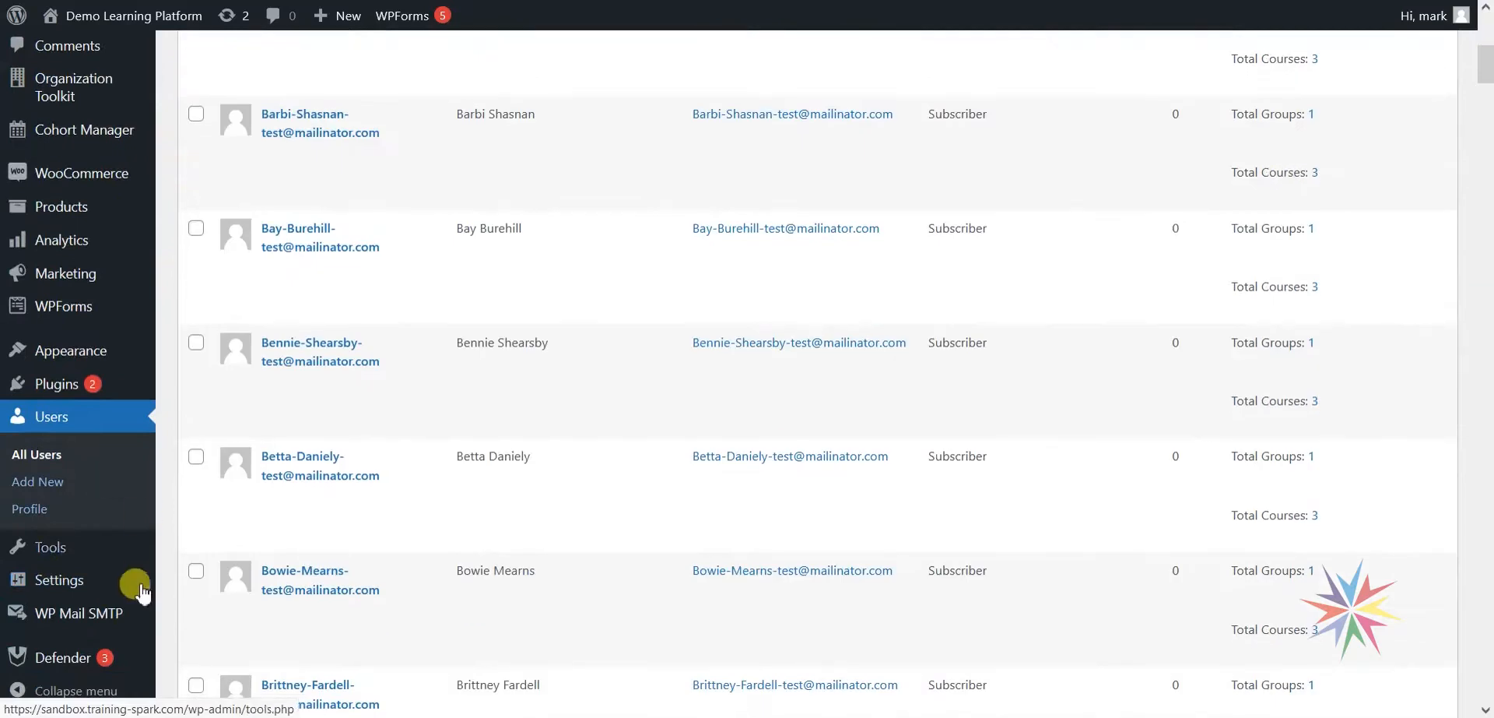
mouse_move(62, 92)
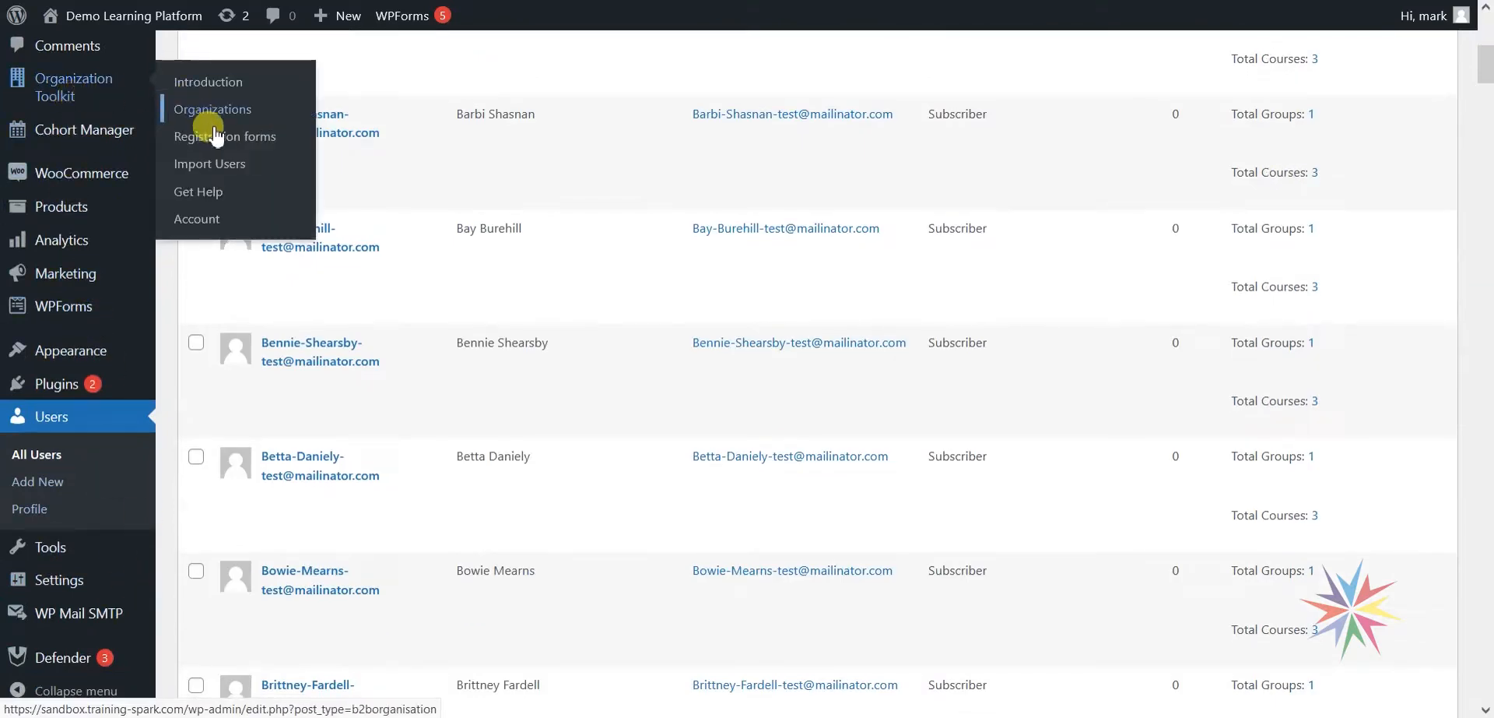
click(208, 113)
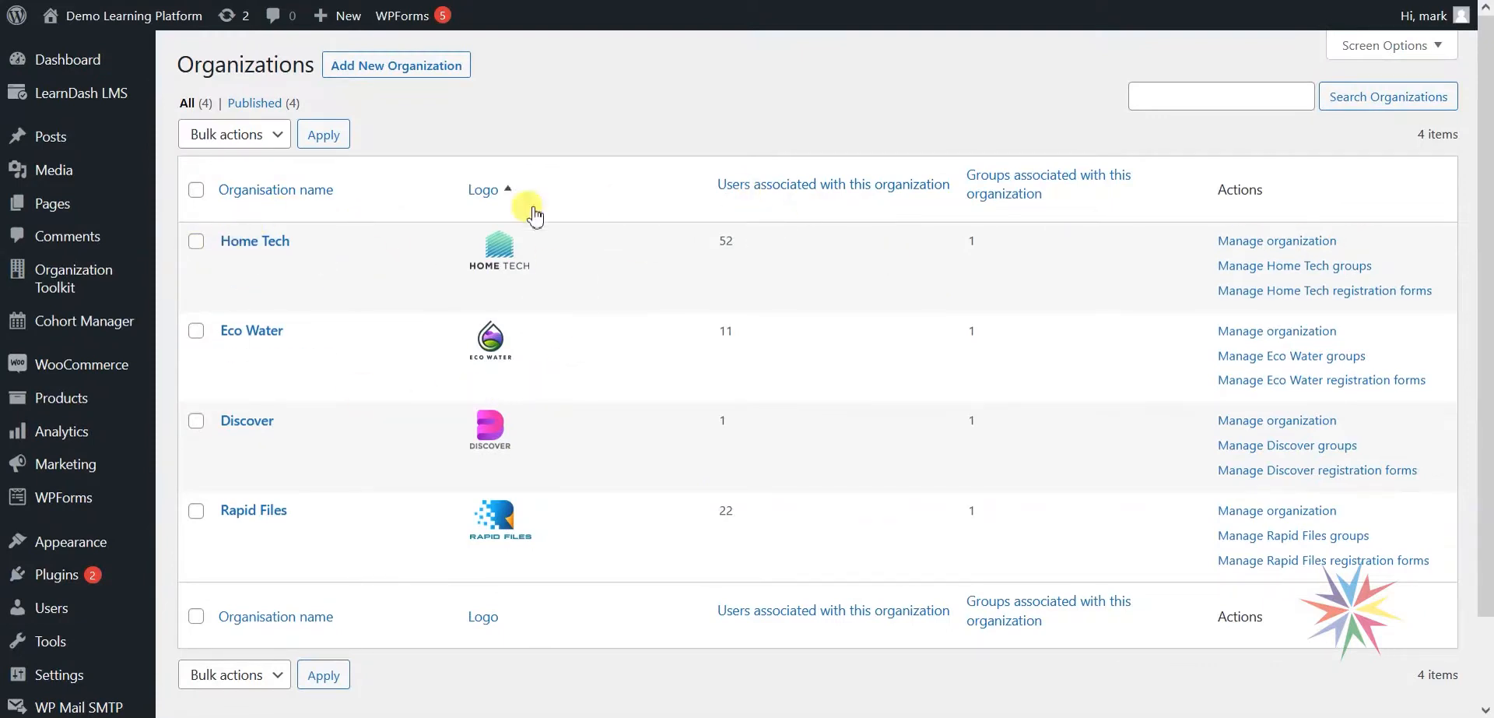
click(279, 243)
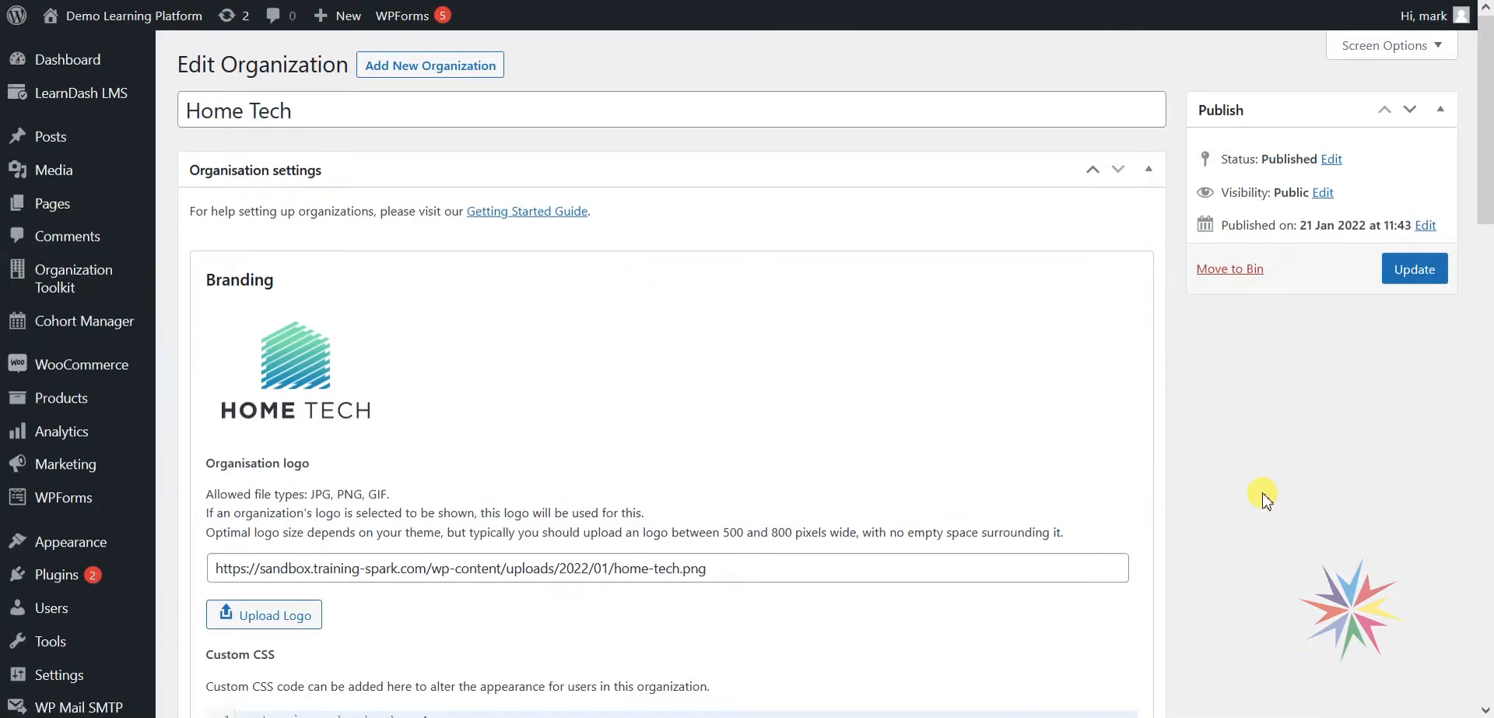
Copy the Home Tech organization's custom content shortcode to the clipboard
scroll(1266, 502, down, 10)
scroll(1266, 502, down, 6)
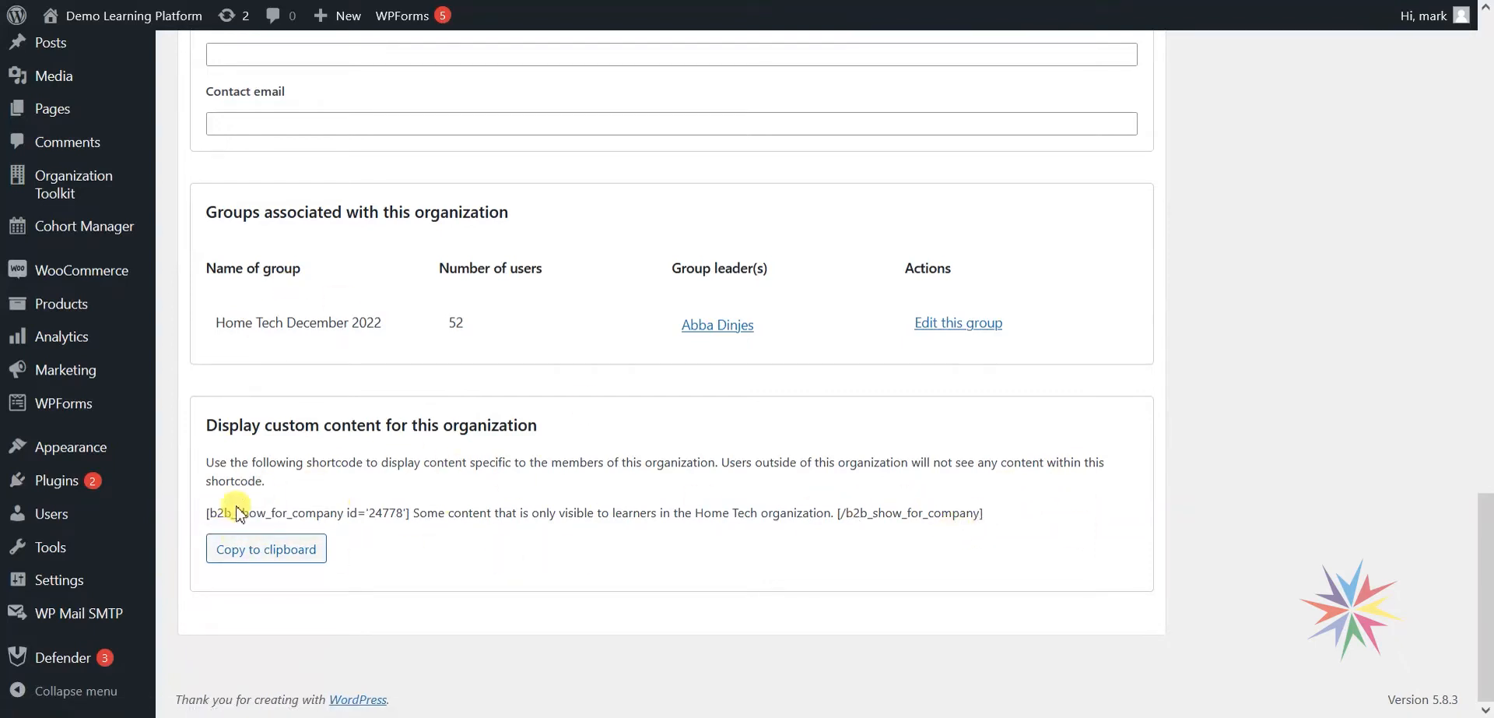
drag(207, 520, 412, 512)
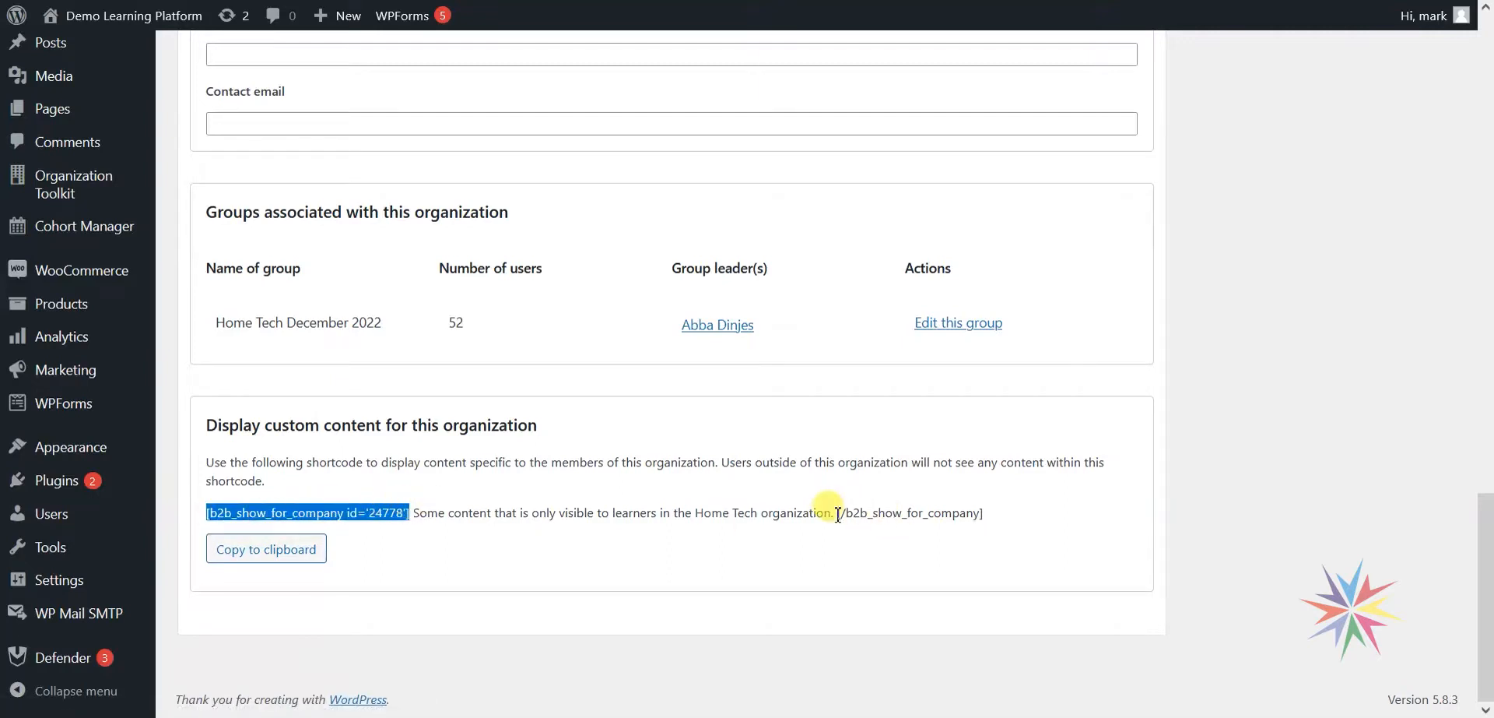
drag(836, 513, 927, 511)
click(929, 512)
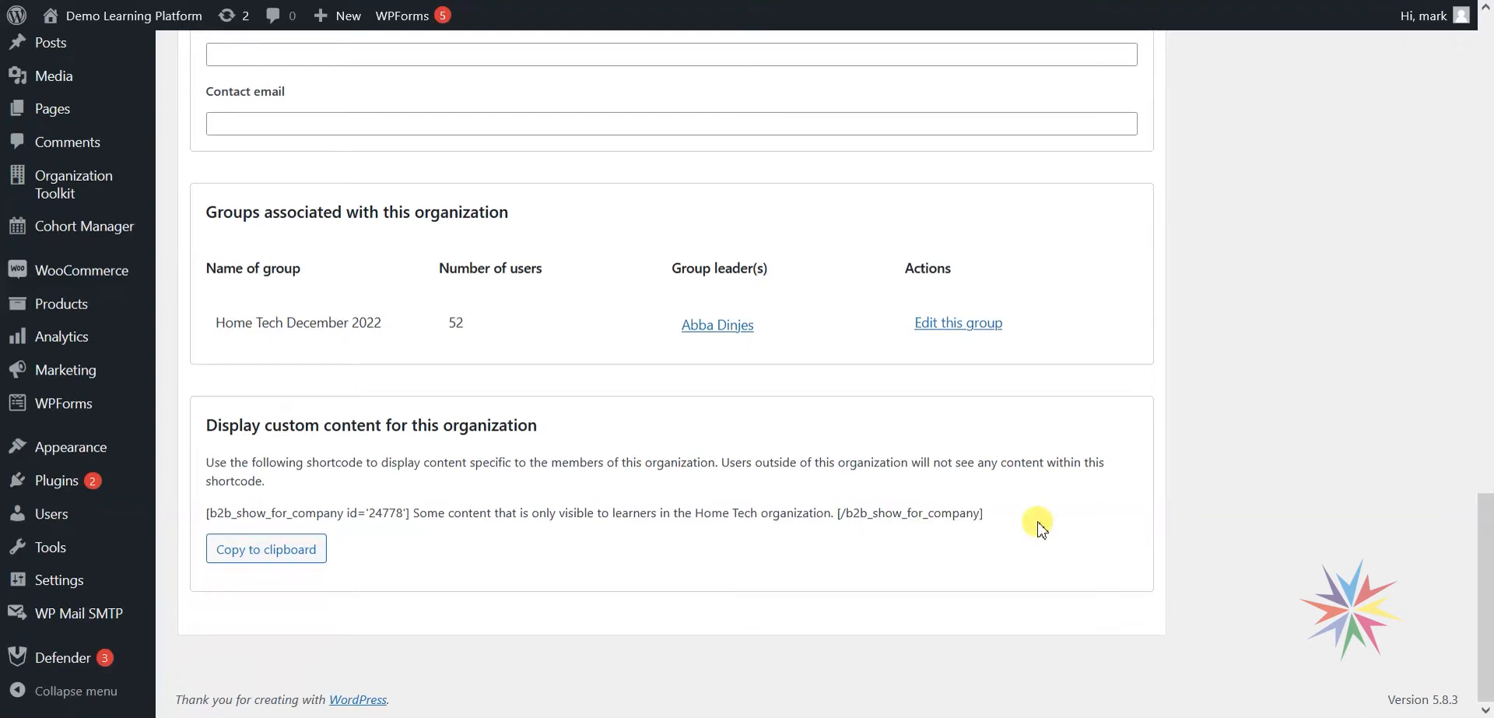
click(286, 545)
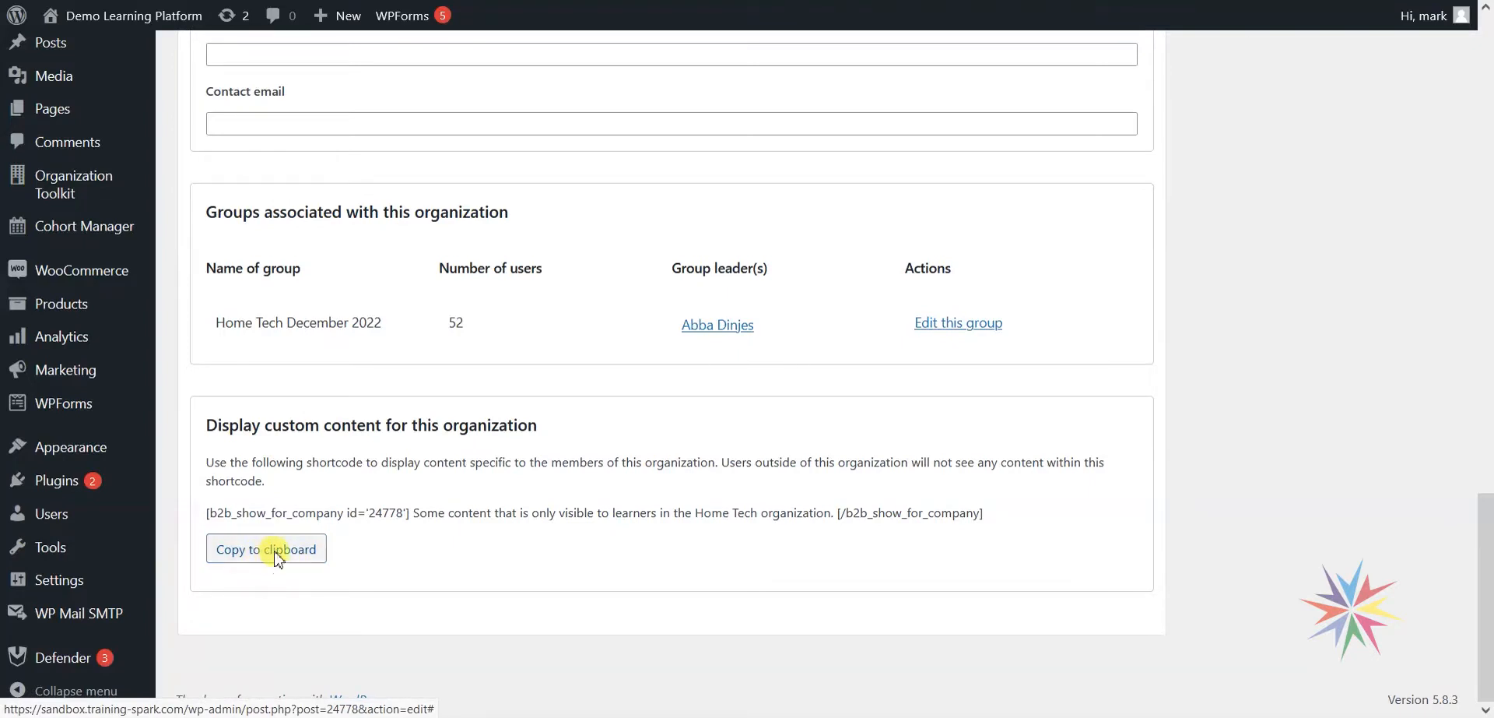
click(911, 390)
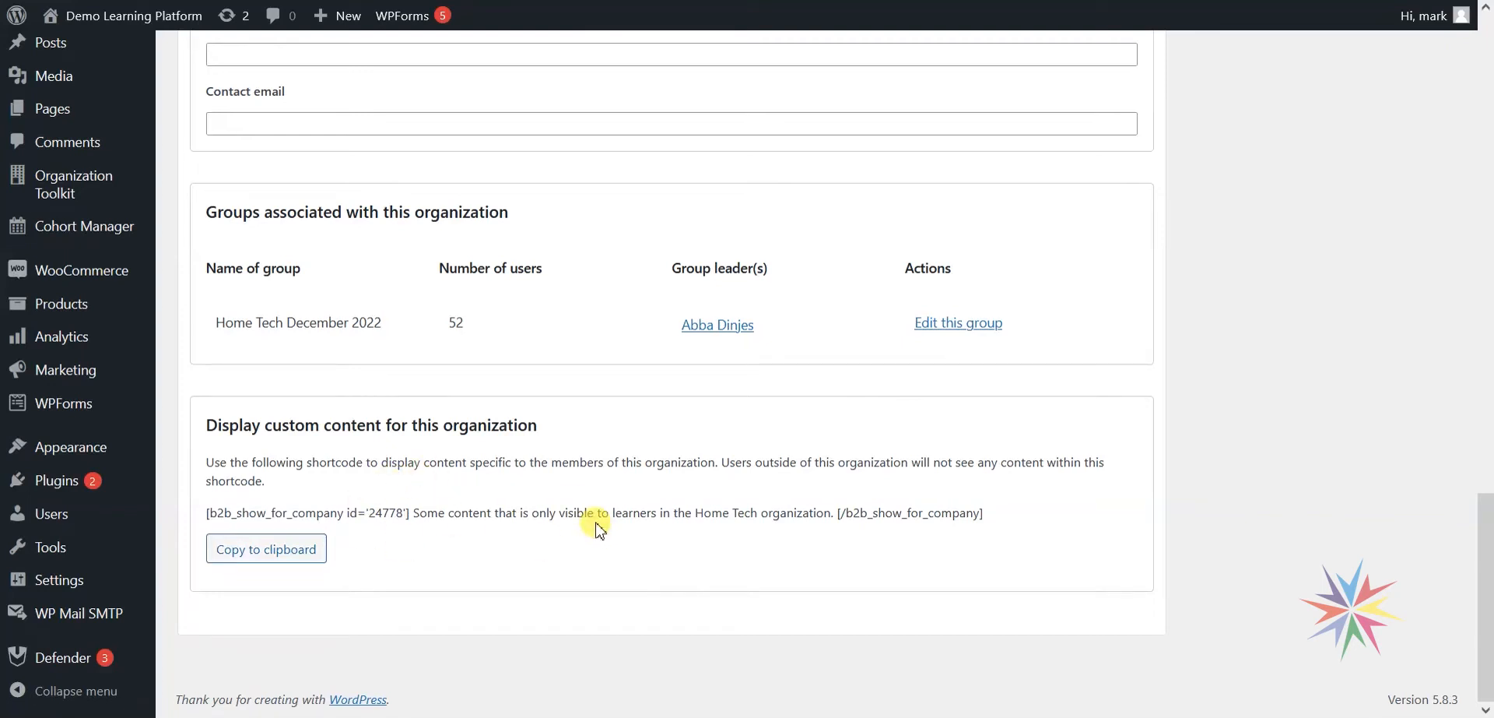
Visit the live site, go to the Drinking Fluids for Healthy Day lesson in the Healthy Eating for Healthy Life course, and open it for editing
mouse_move(158, 19)
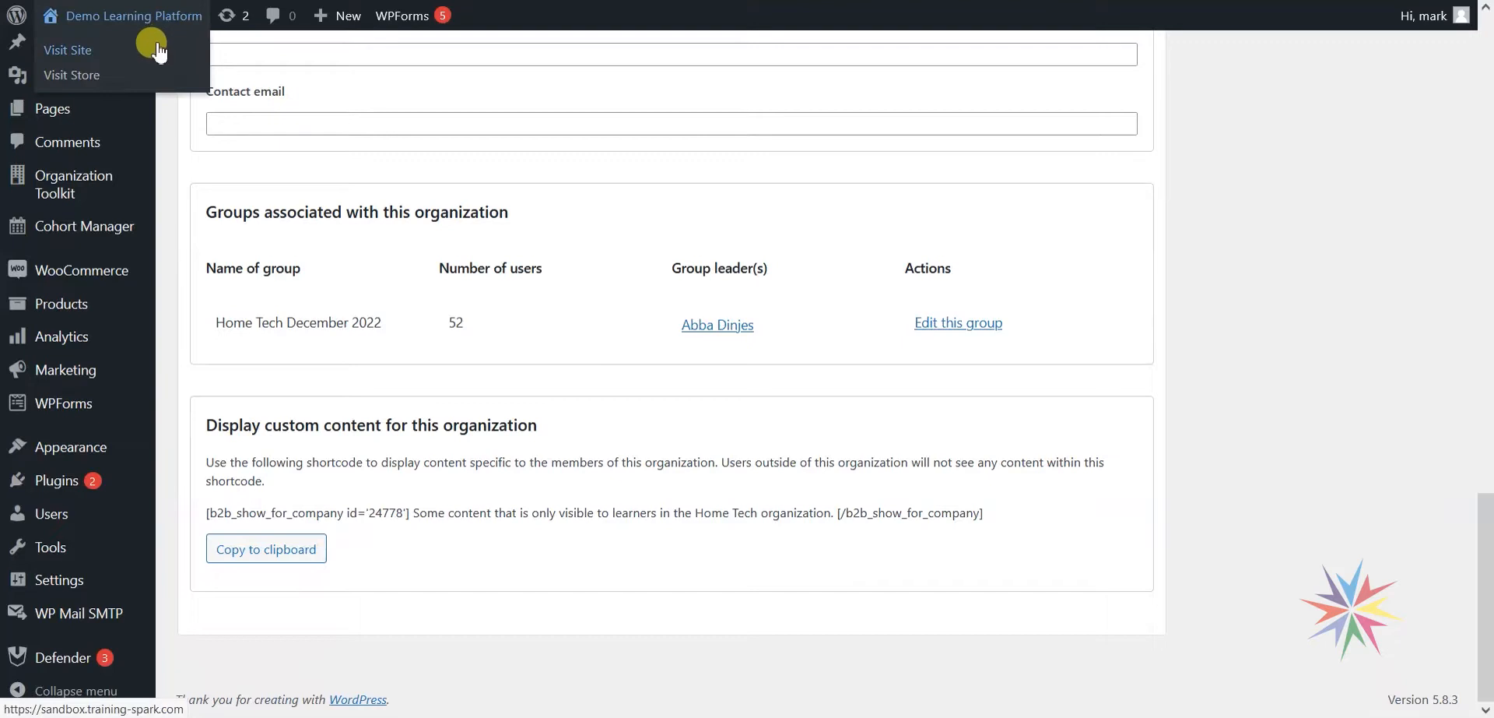
click(158, 51)
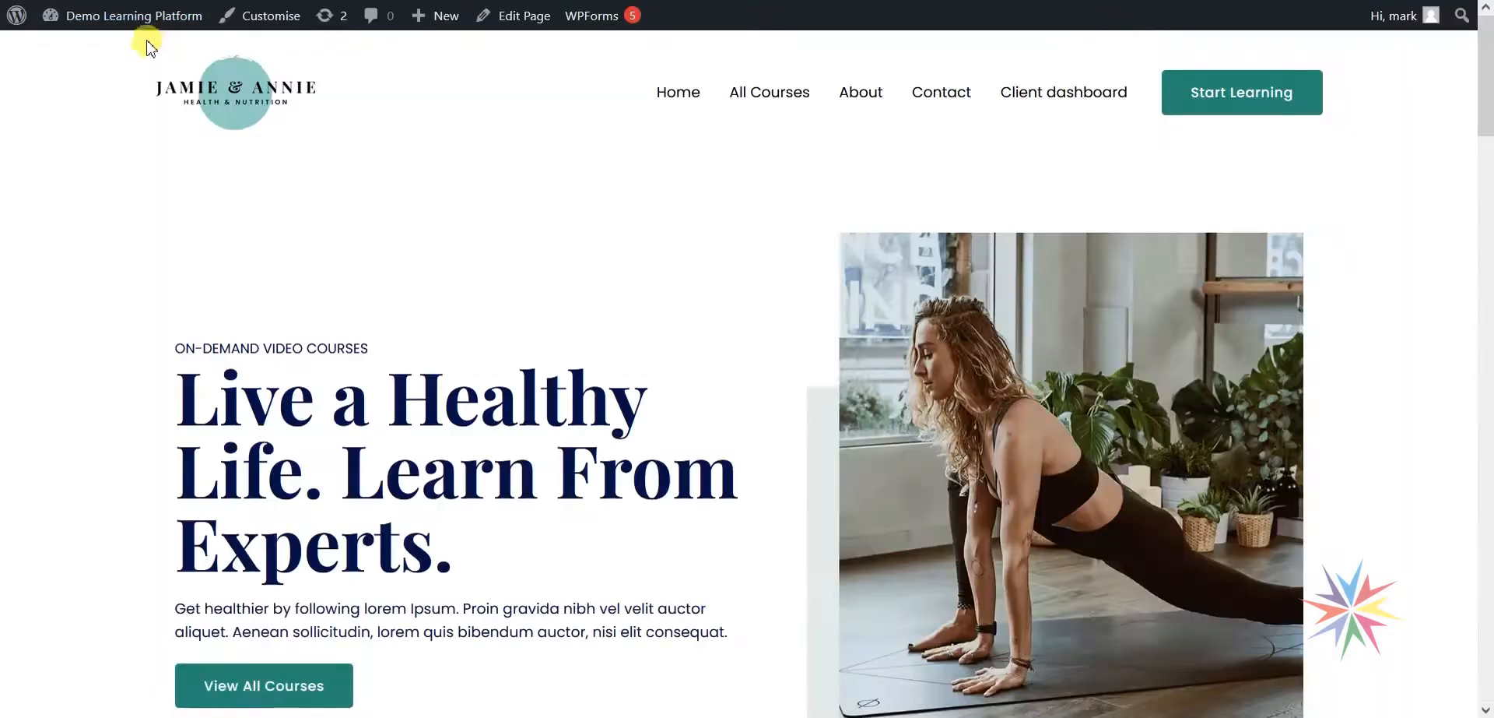
click(788, 108)
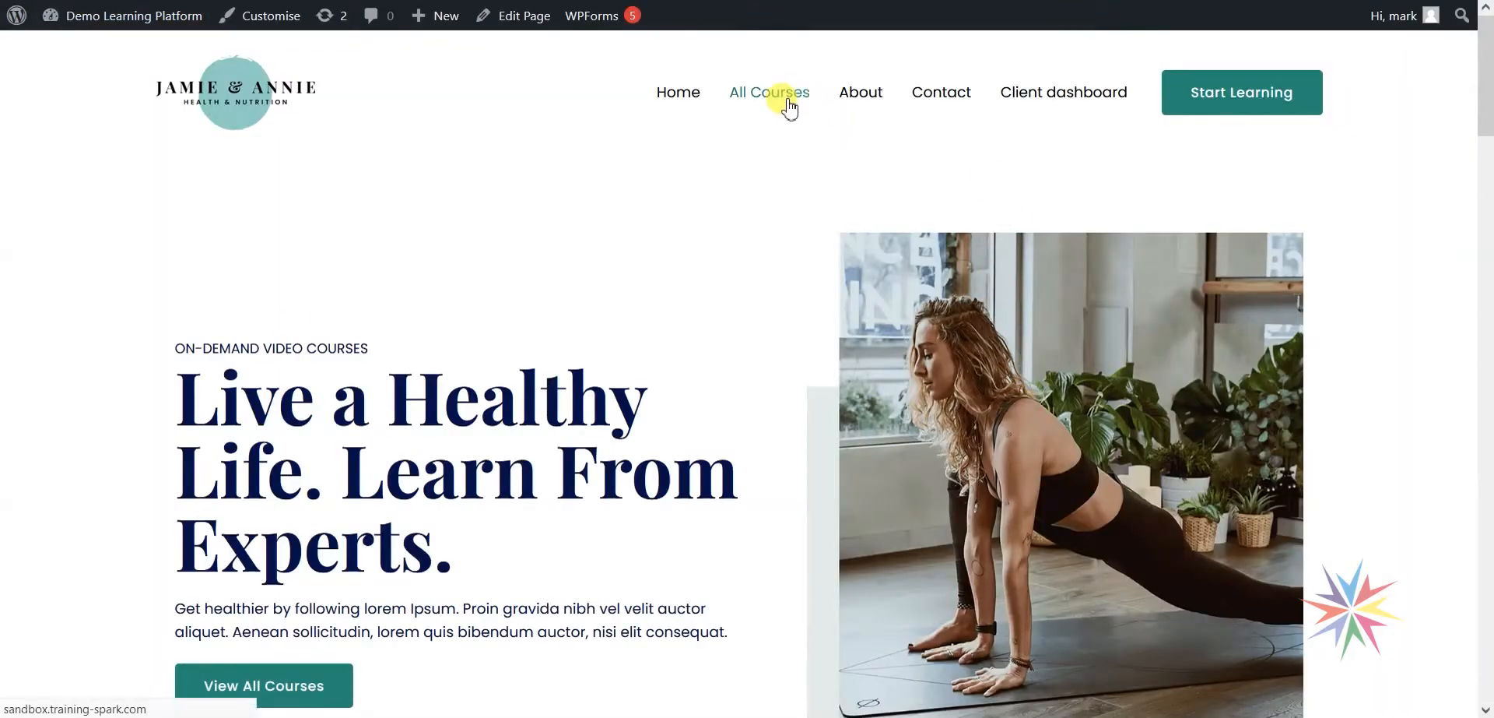
scroll(788, 107, down, 5)
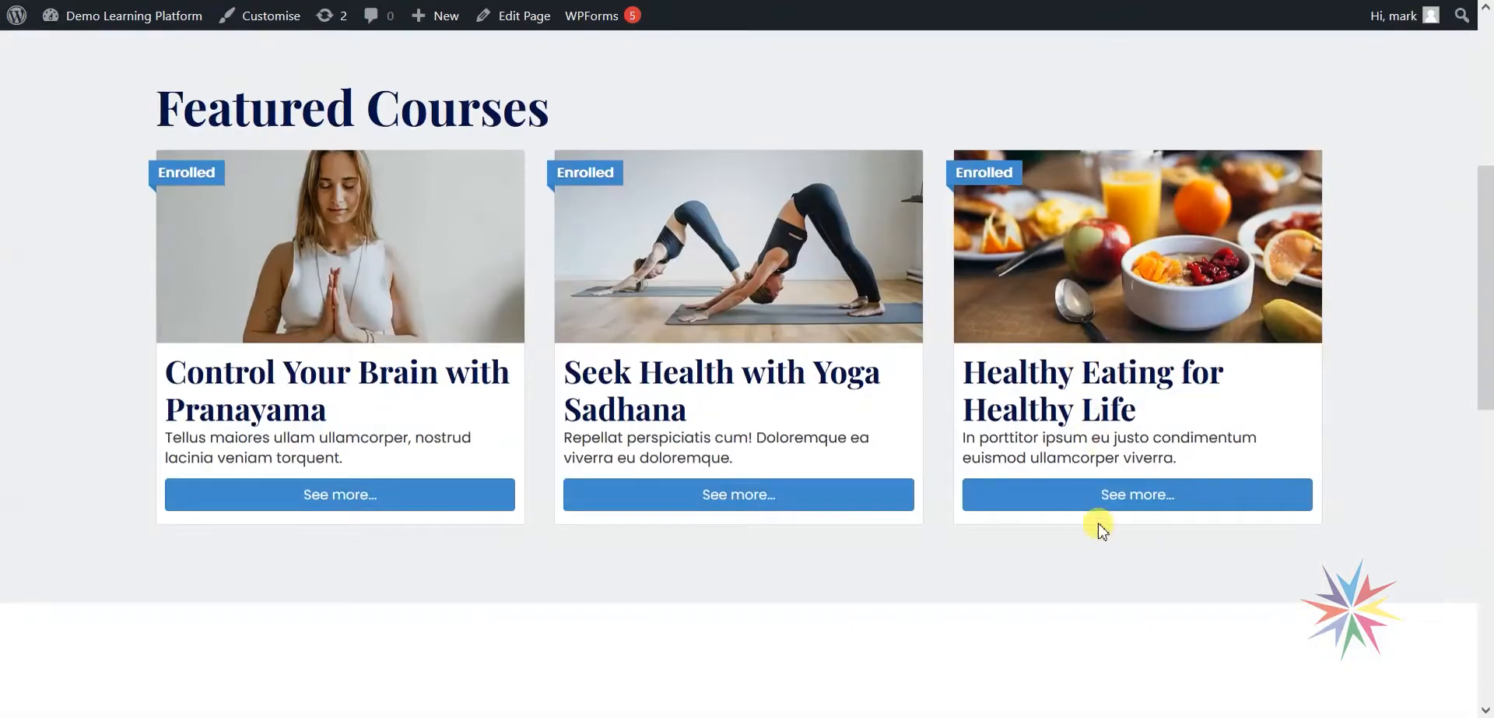
click(1110, 496)
scroll(617, 407, down, 10)
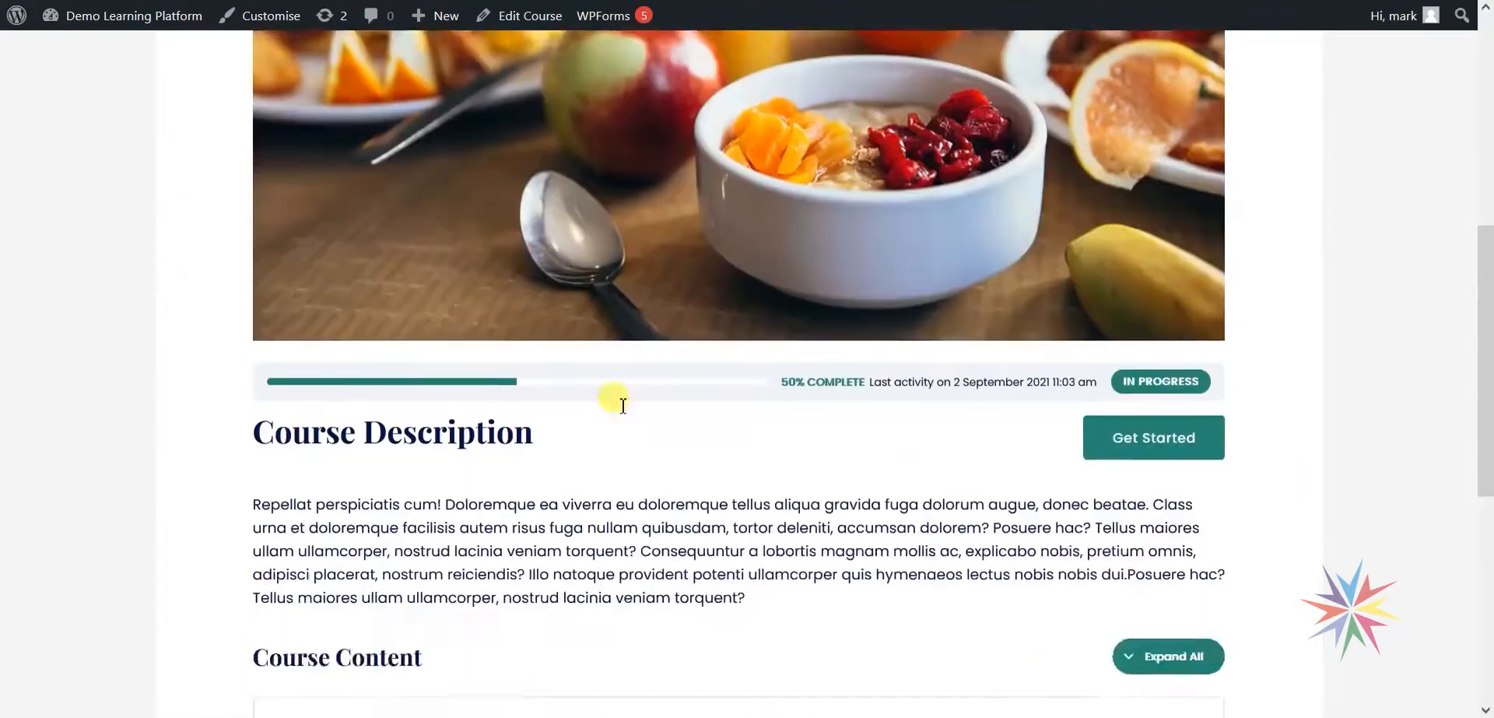
click(432, 352)
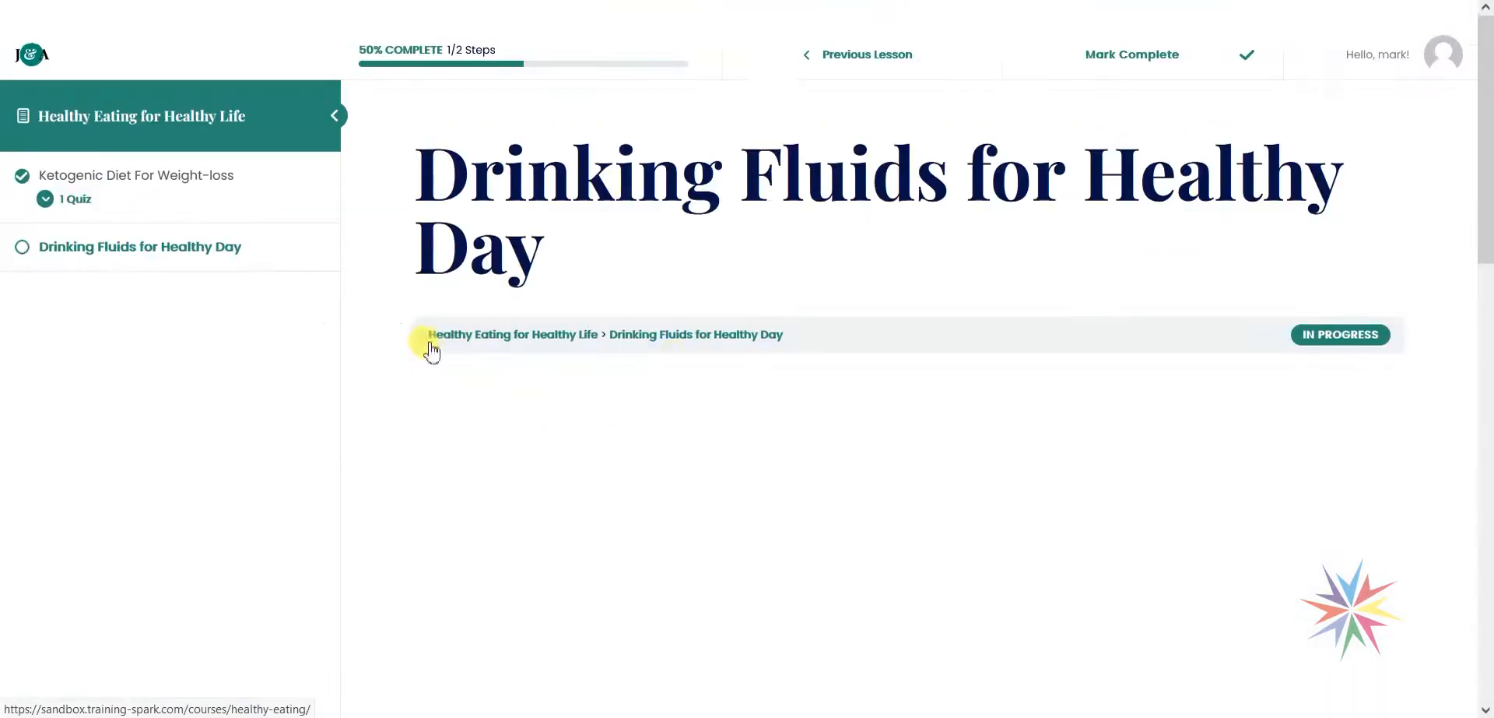
scroll(853, 376, down, 7)
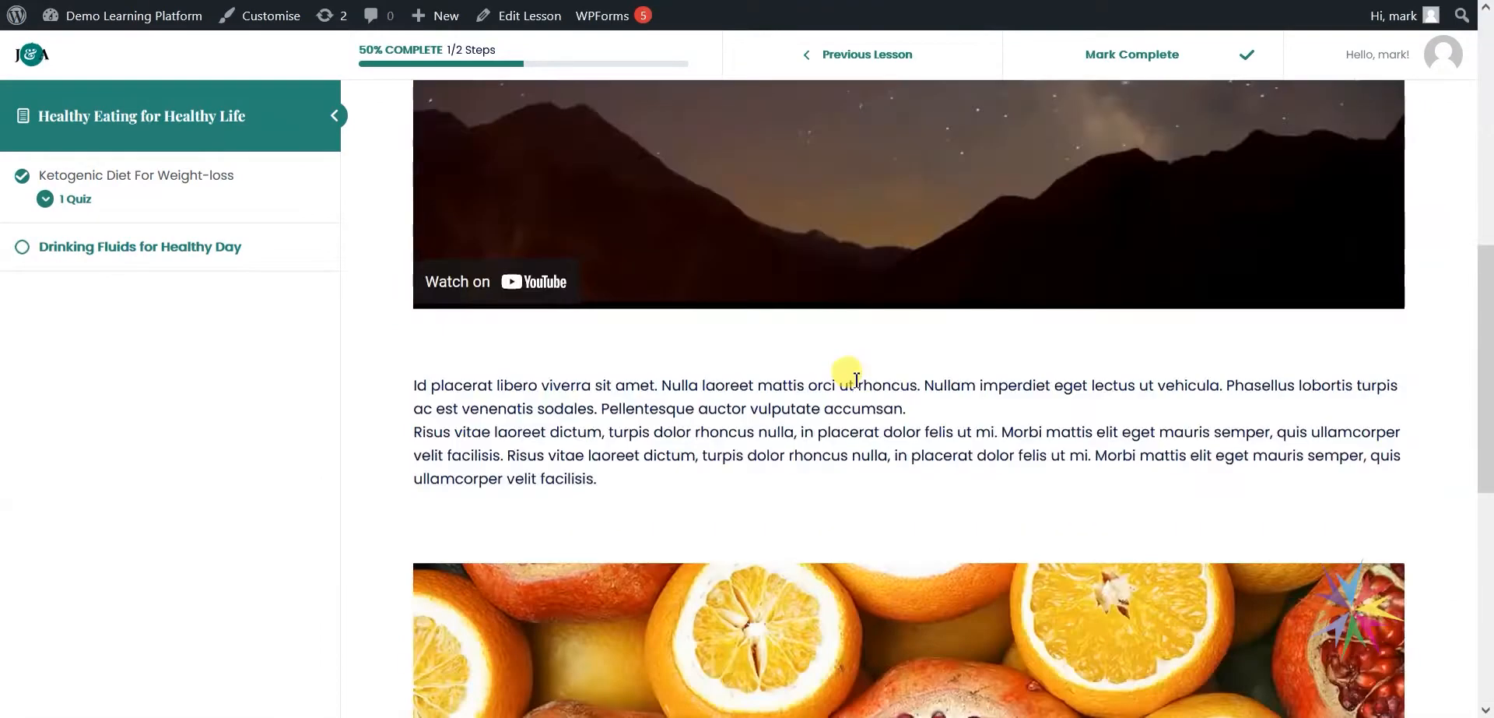
click(520, 15)
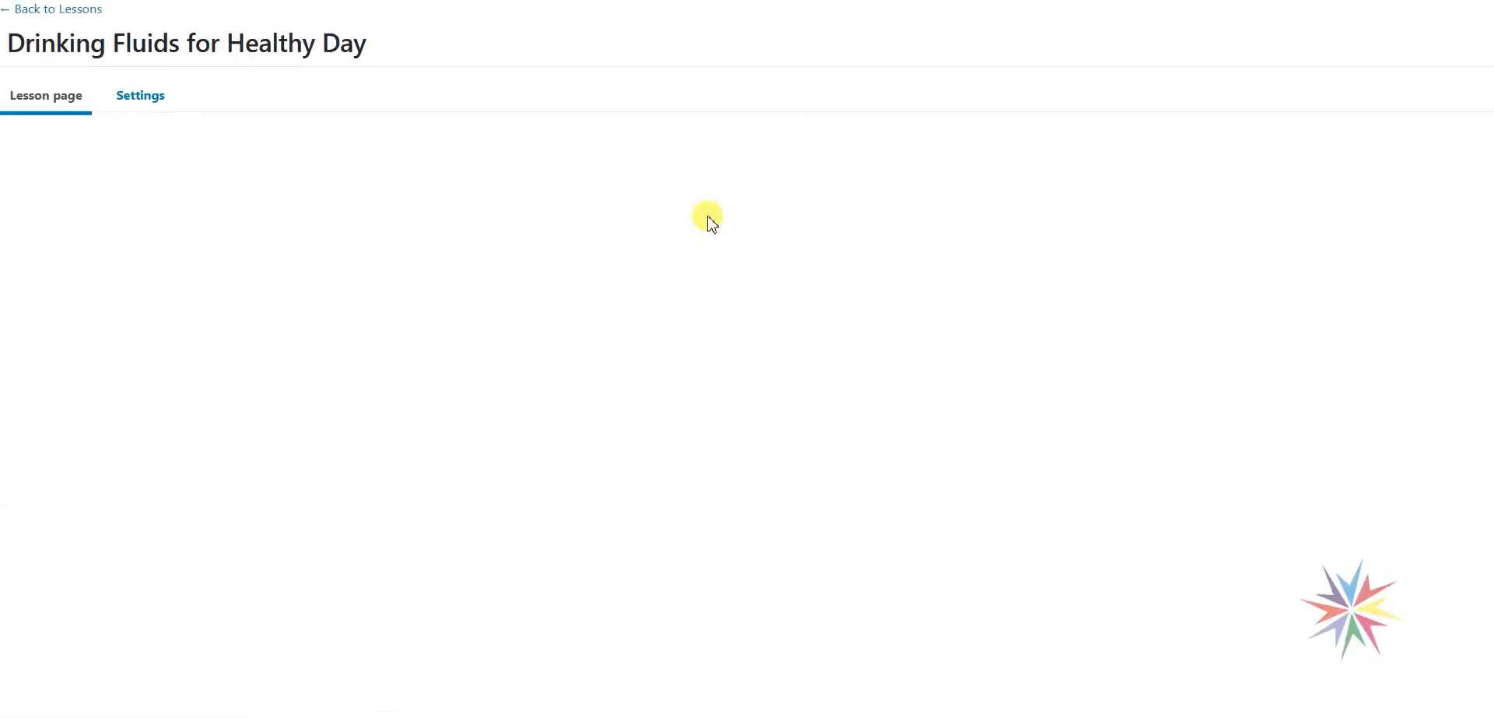
Insert a Shortcode block between the "Risus vitae laoreet dictum" paragraph and the 75px spacer above the fruit image
scroll(802, 413, down, 3)
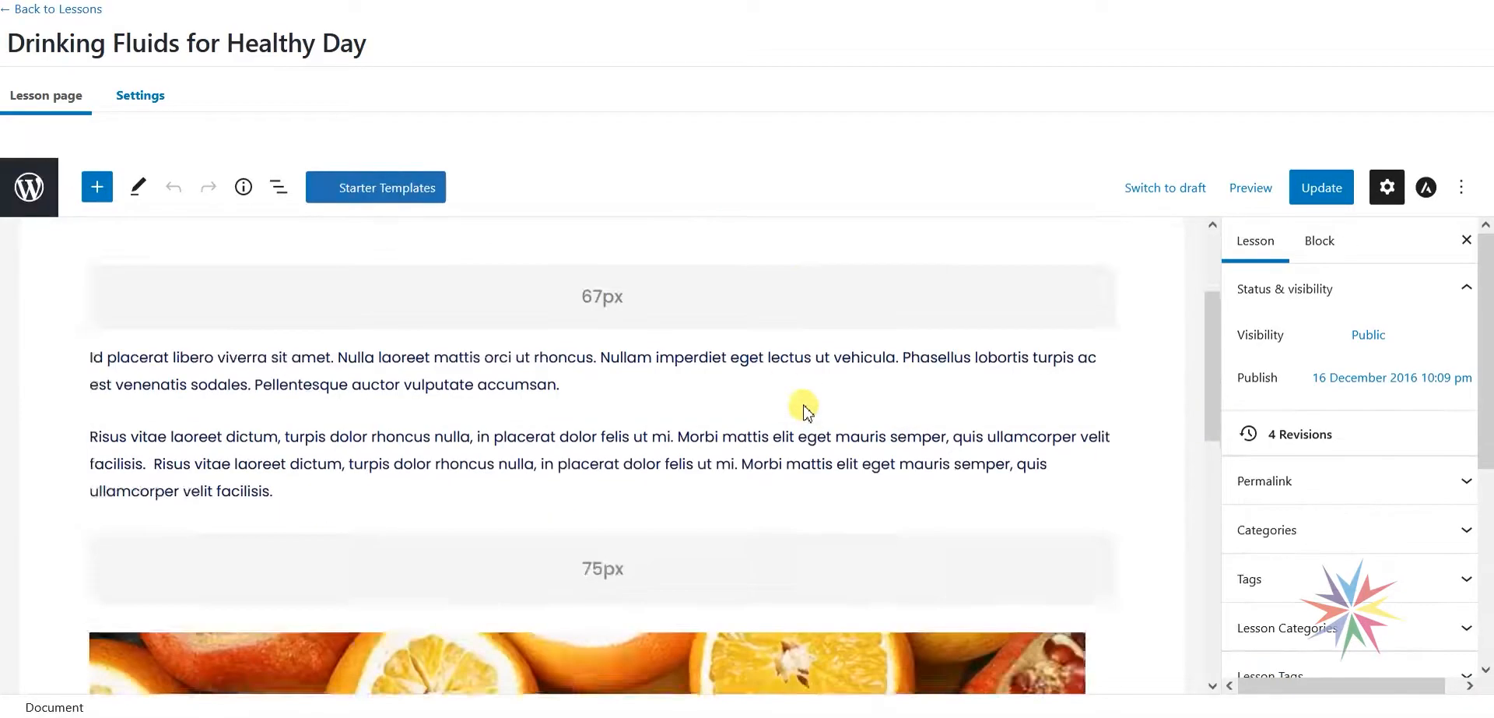
scroll(804, 407, up, 3)
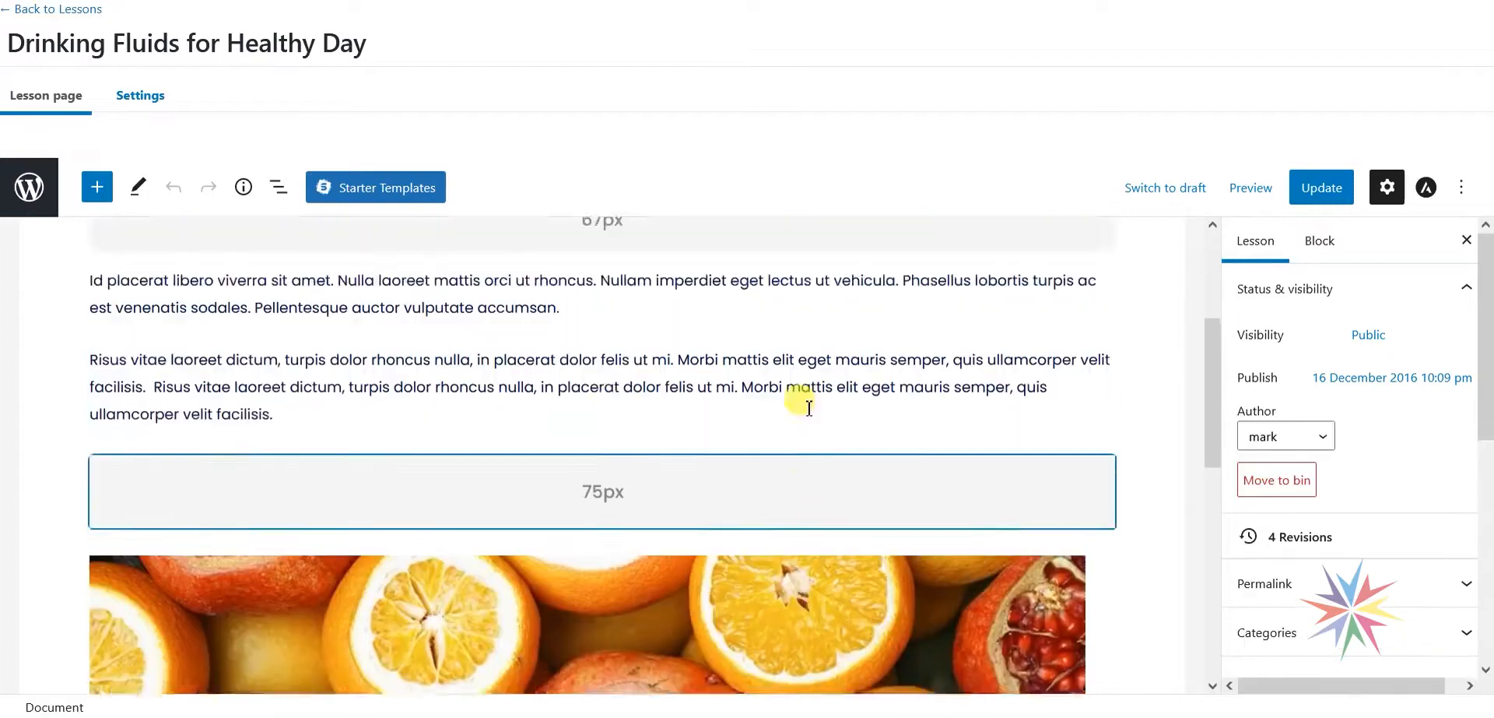
scroll(634, 527, down, 2)
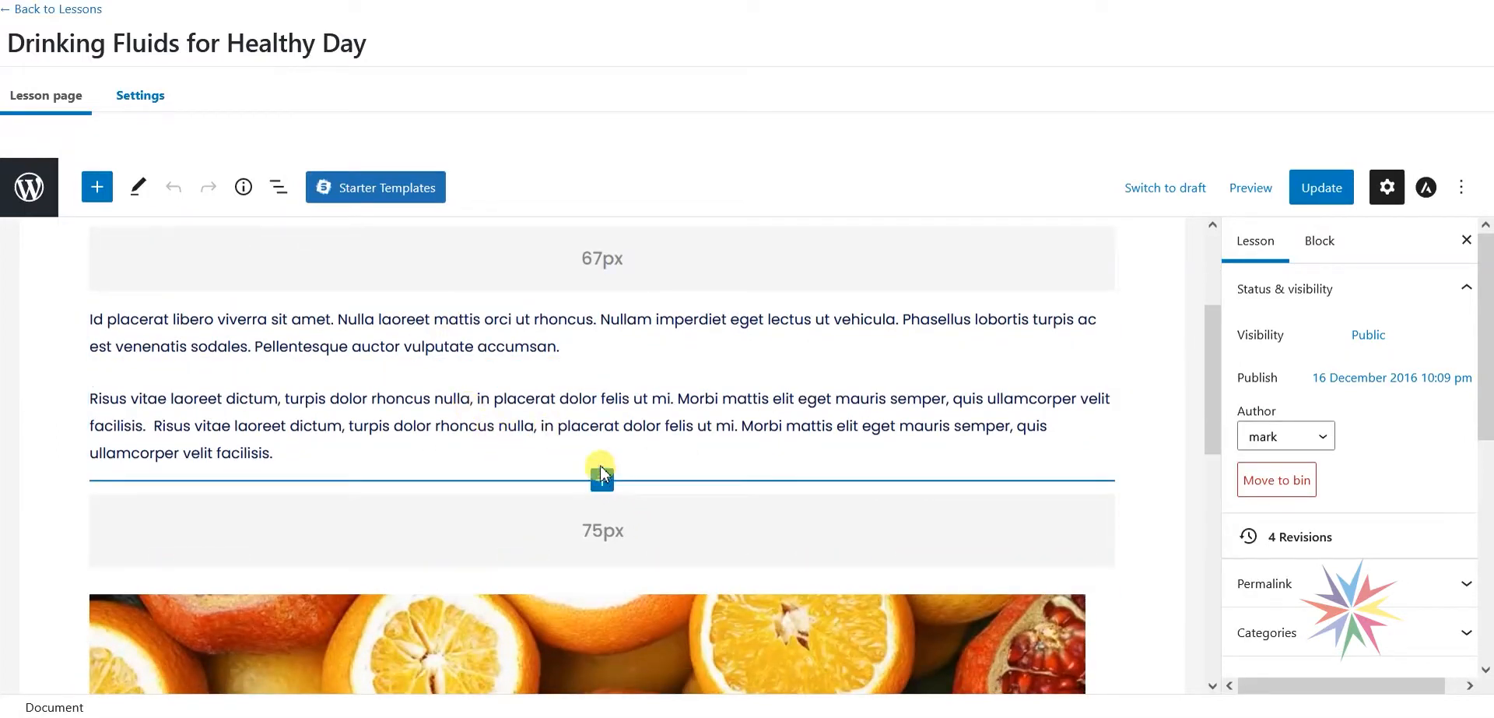
click(604, 478)
click(599, 449)
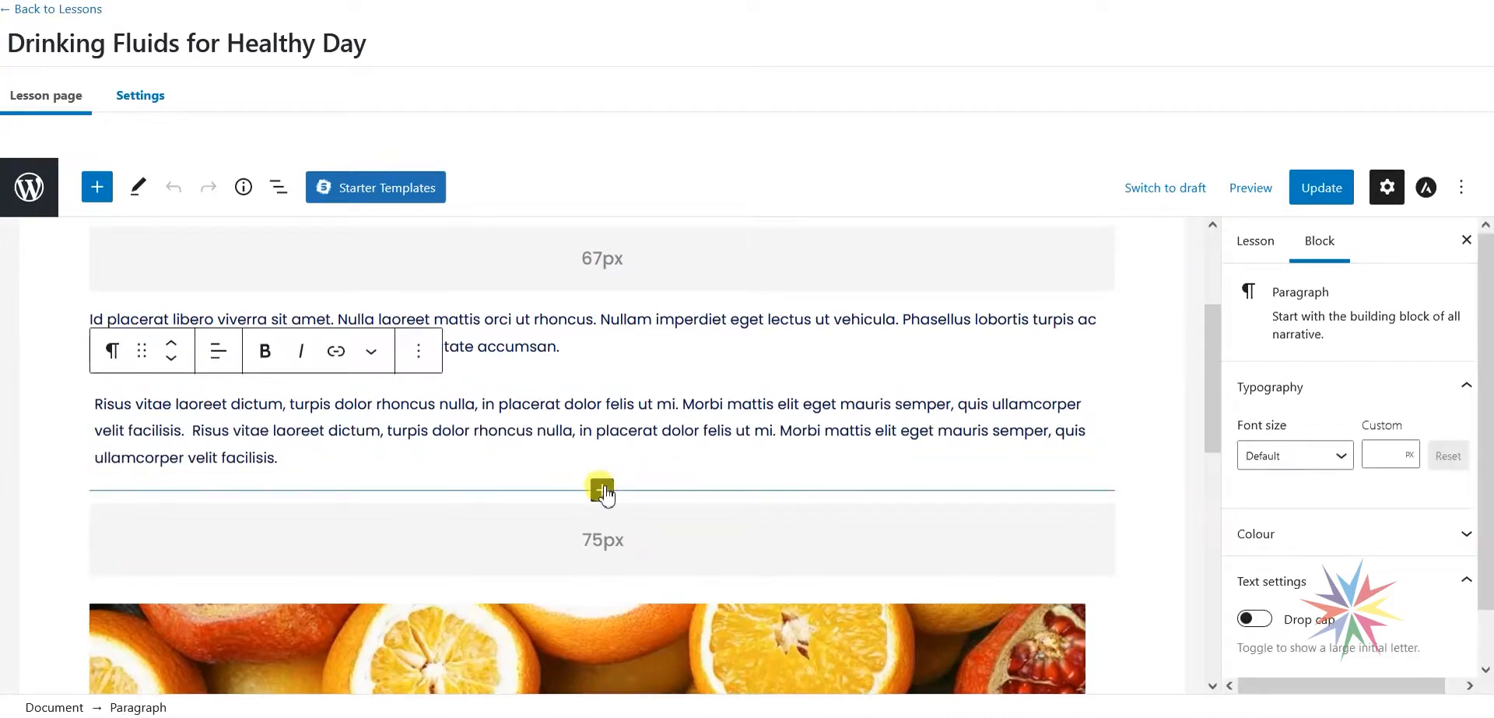
click(602, 489)
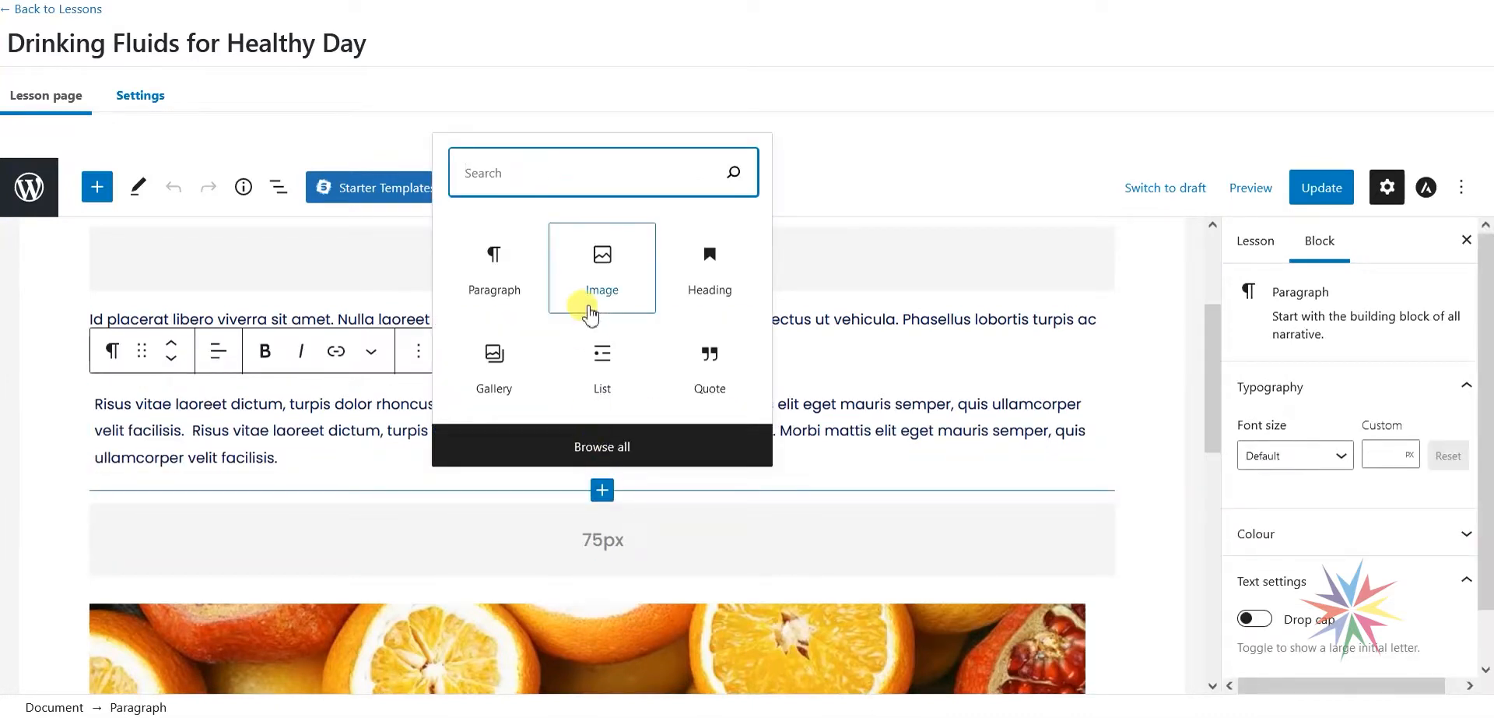
text(sh)
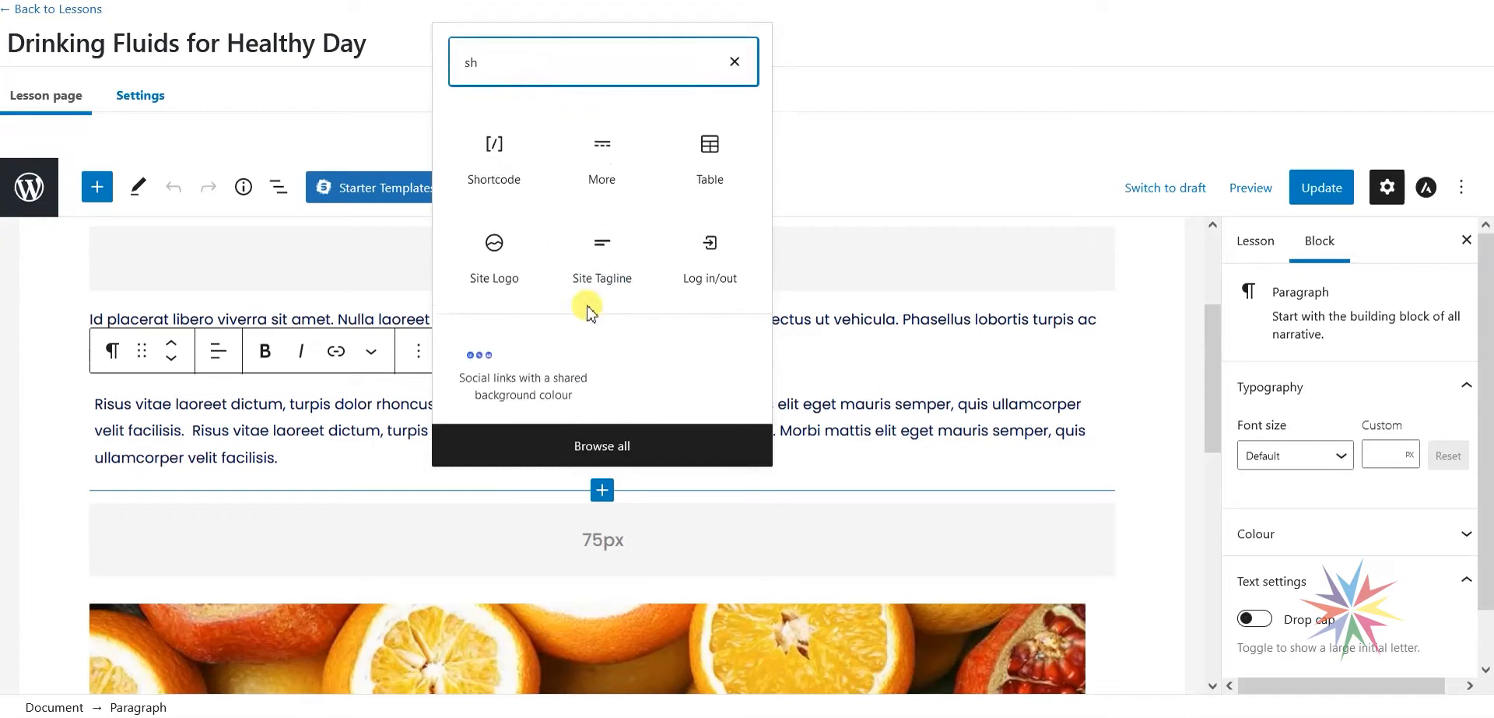
click(498, 159)
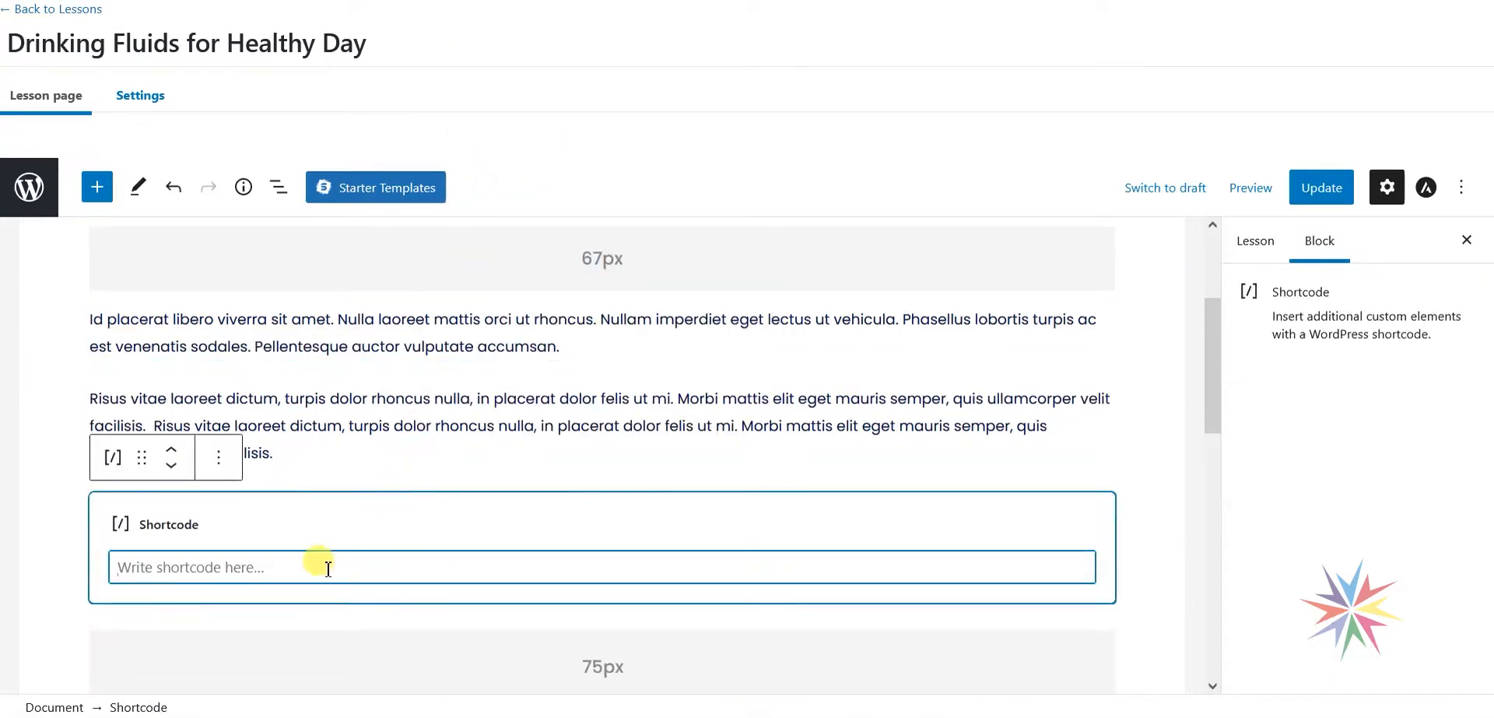
Paste the b2b_show_for_company shortcode with id 24778 into the Shortcode block, with blank lines separating the opening tag, sample sentence and closing tag
text([b2b_show_for_company id='24778']Some content that is only visible to learners in the Home Tech organization.[/b2b_show_for_company])
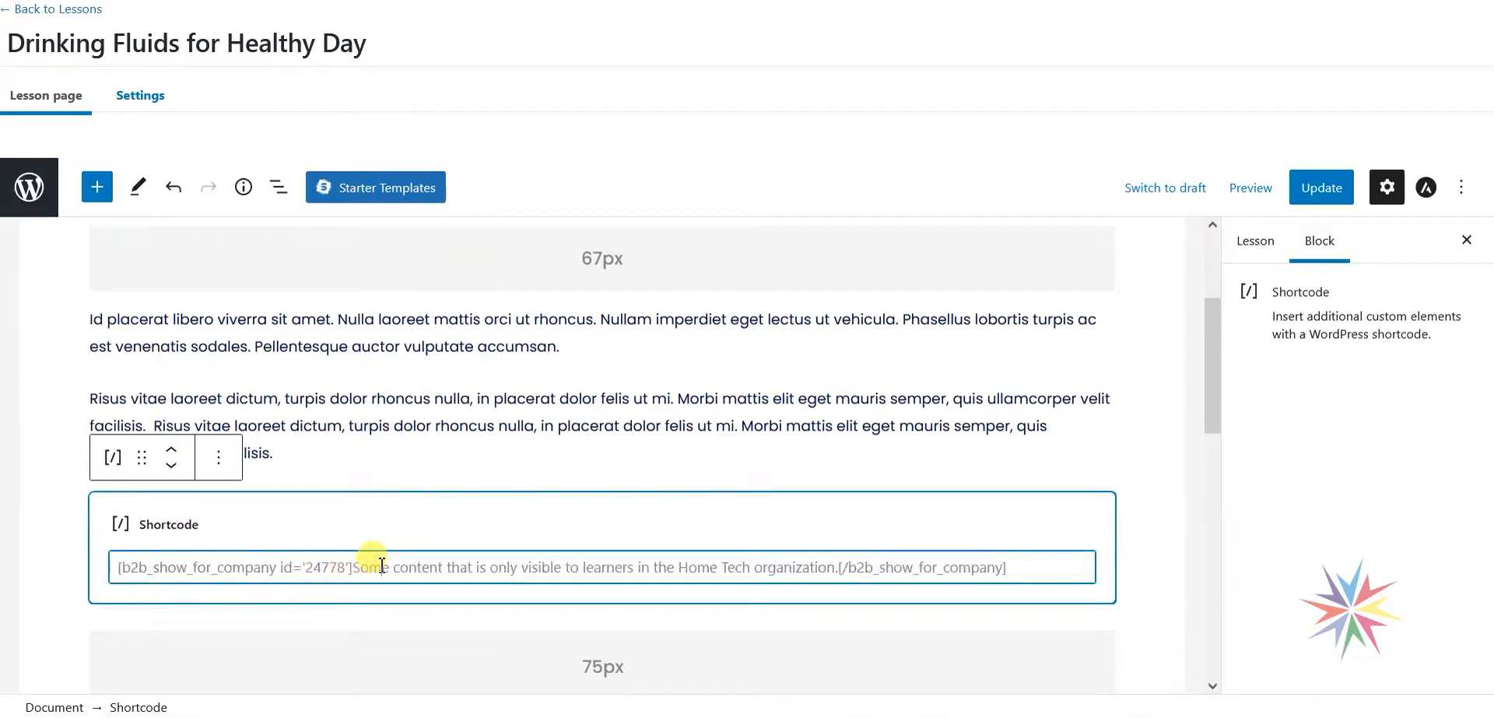
click(654, 400)
click(395, 579)
key(Return)
key(Return)
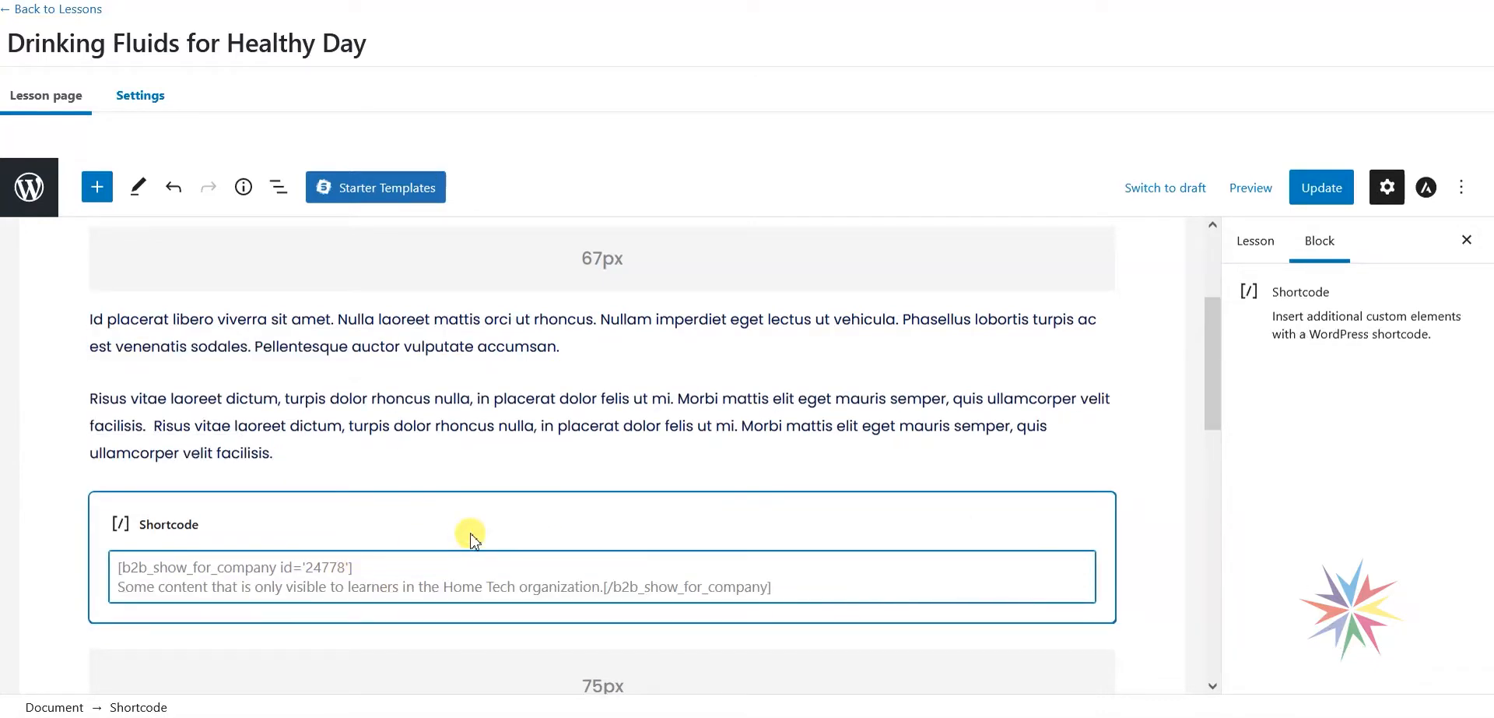
click(604, 605)
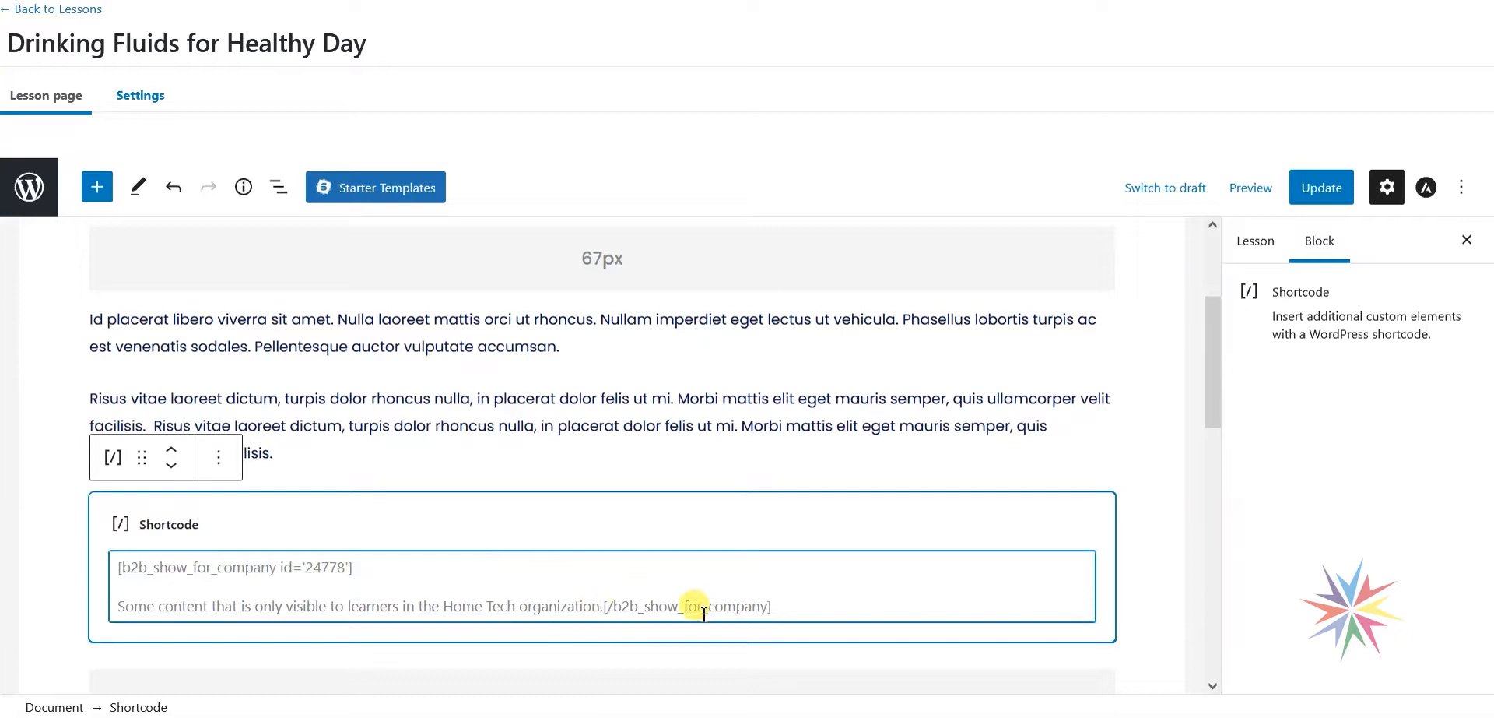
key(Return)
key(Return)
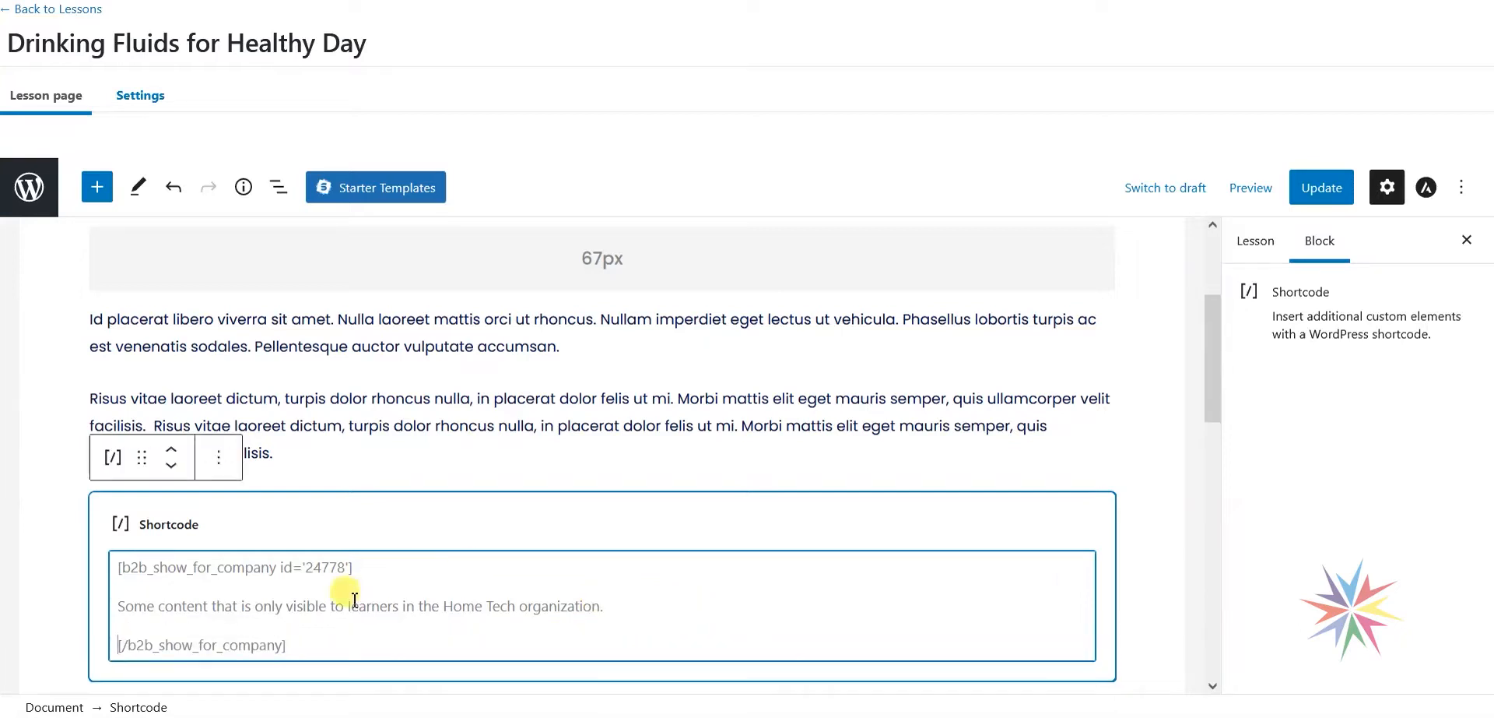
Update the lesson to save the new shortcode block
scroll(382, 544, down, 1)
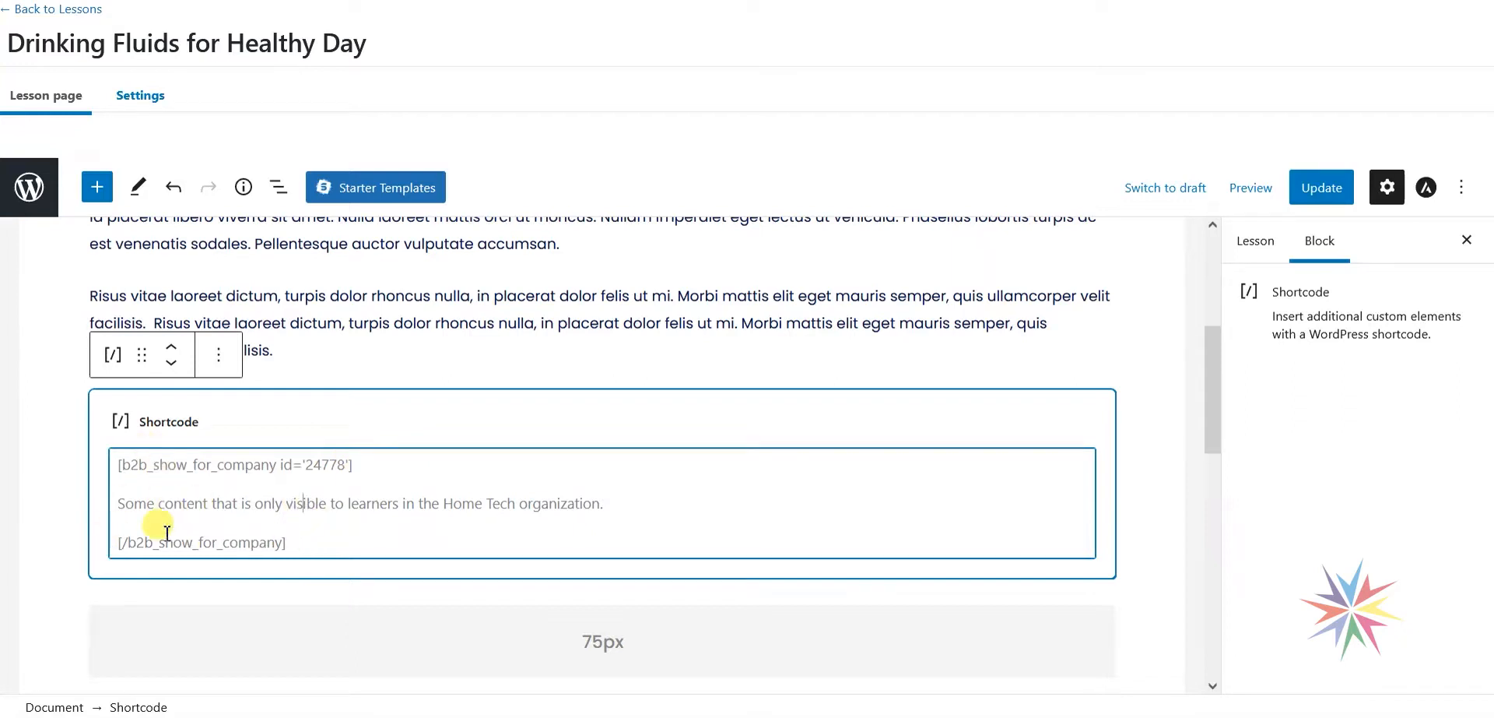
click(584, 503)
click(1319, 190)
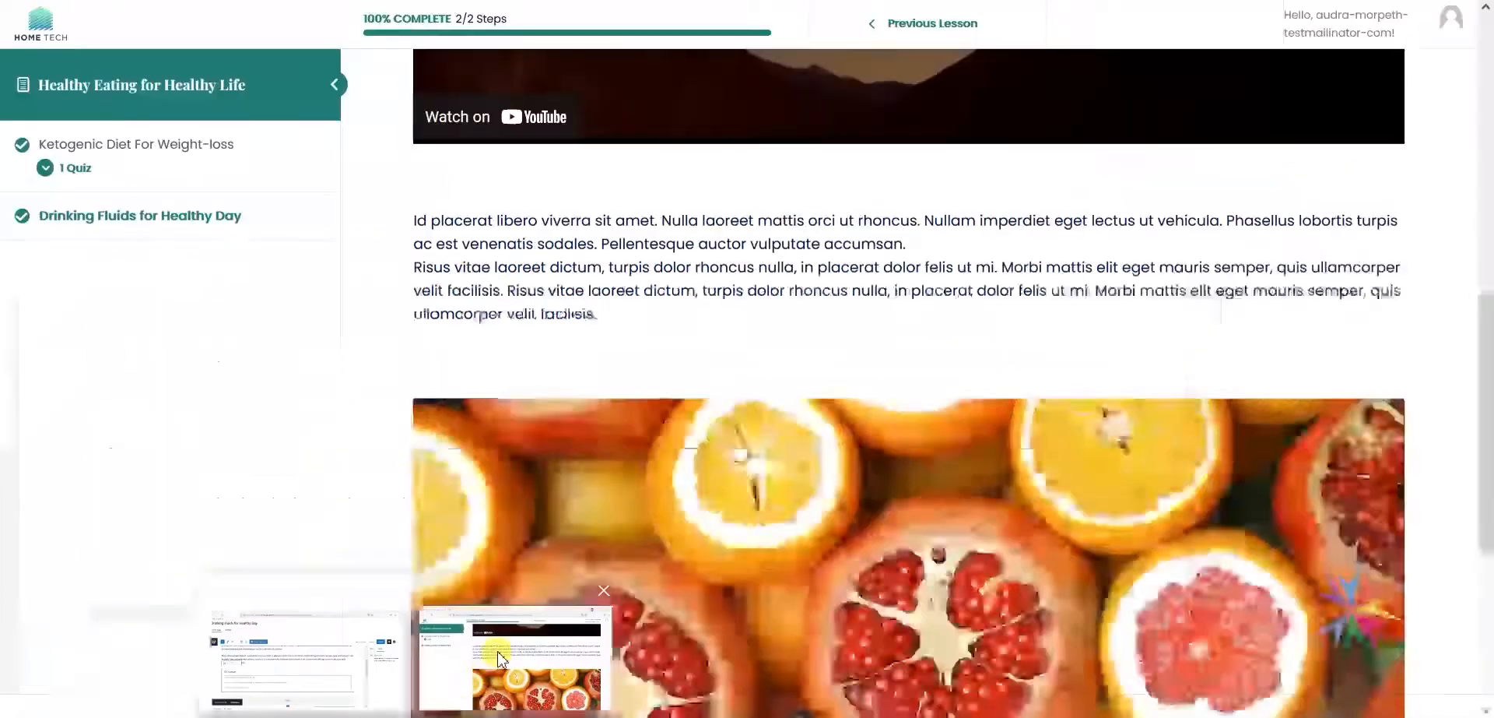
Switch to the Home Tech learner's browser window, reload the lesson and check the text between the "Risus vitae" paragraph and the fruit image
click(499, 657)
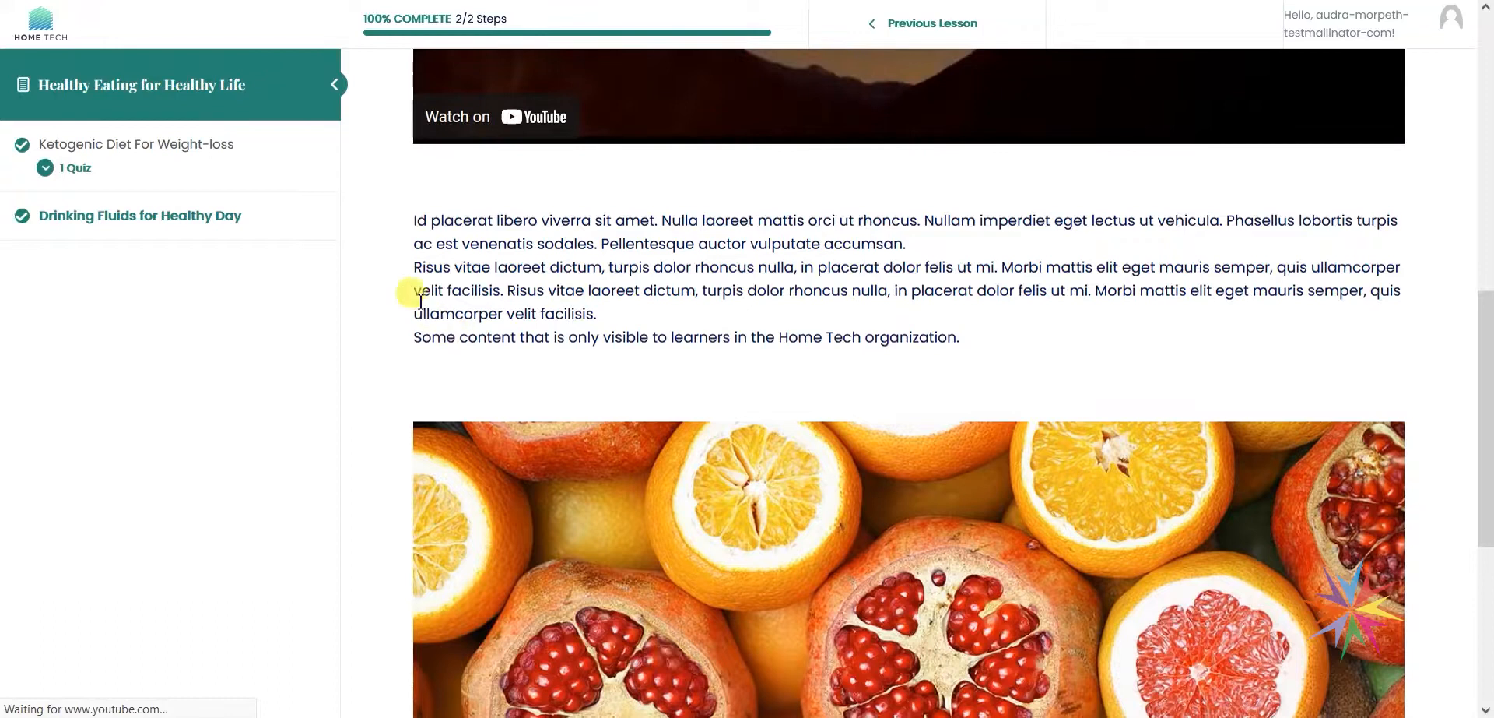
scroll(519, 325, up, 2)
scroll(324, 140, up, 1)
scroll(317, 120, down, 3)
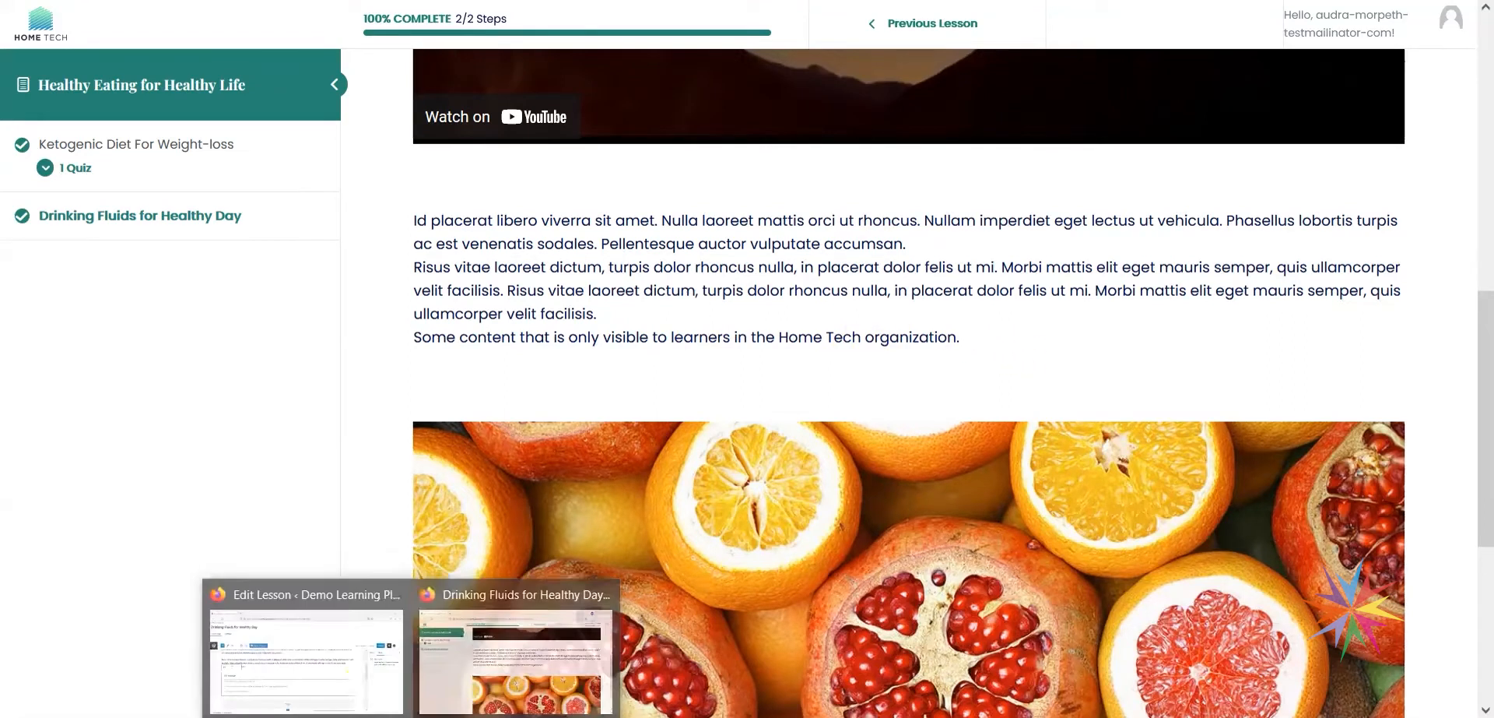
In the lesson editor, replace the sentence between the shortcode tags with "Our vending machines are on floors 3 and 5." and update the lesson
click(381, 622)
double_click(430, 501)
triple_click(436, 498)
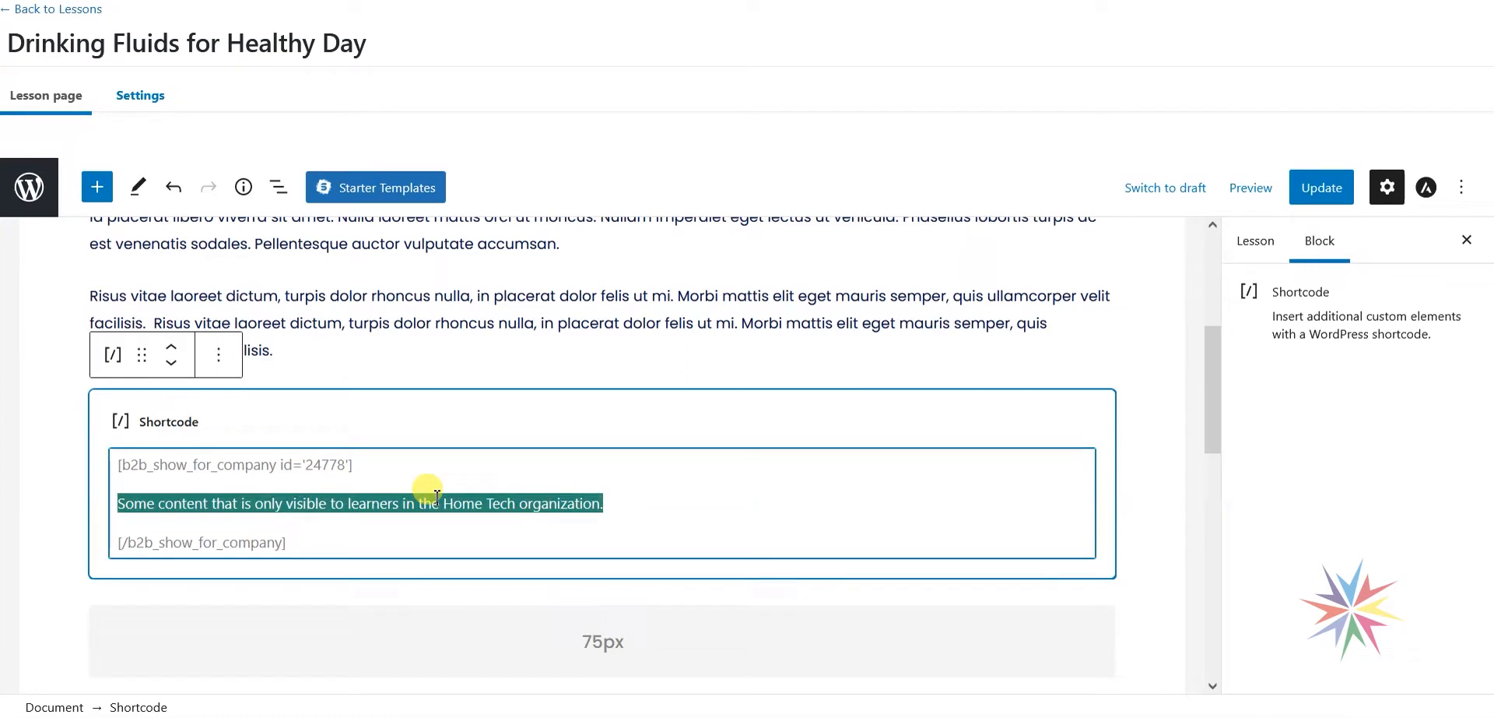
text(Our)
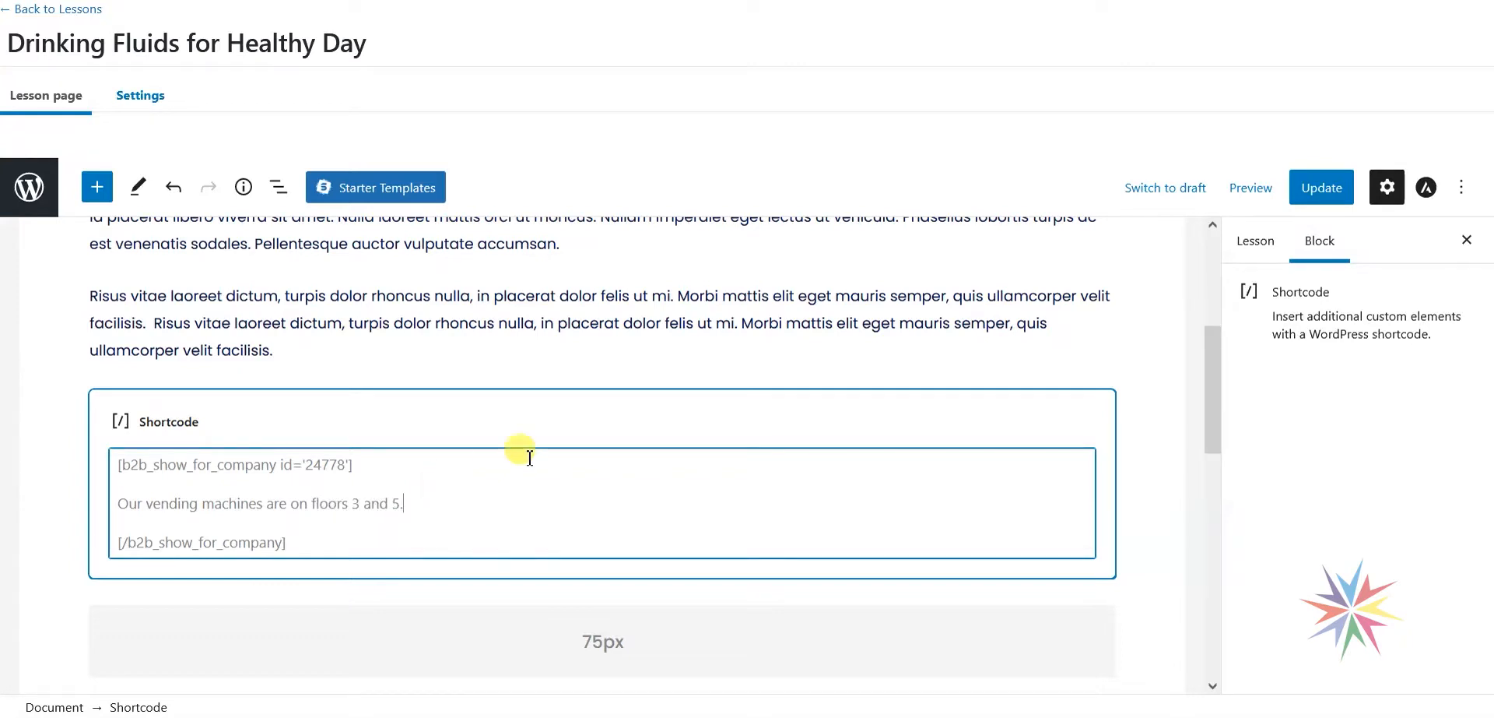
click(1315, 189)
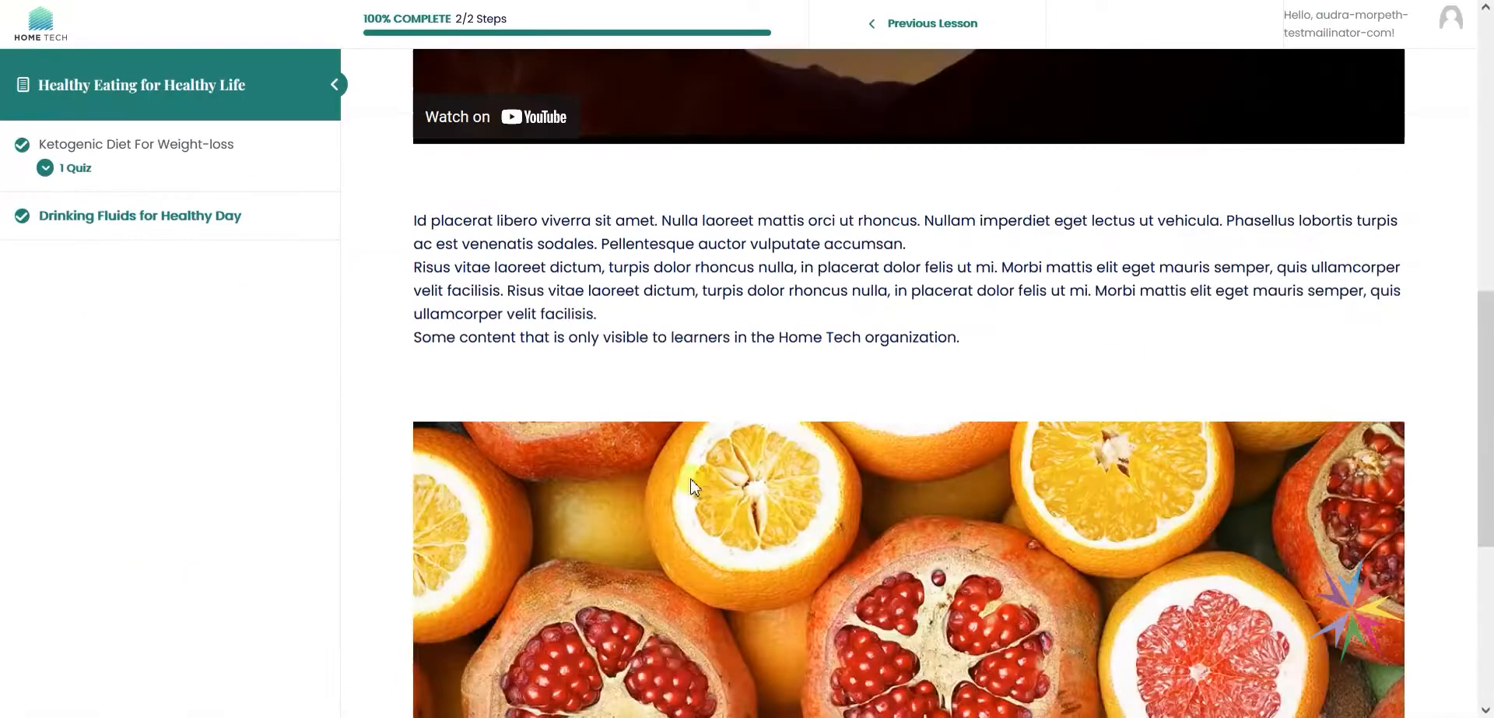
Reload the lesson in the Home Tech learner's window and check the line about vending machines above the fruit image
scroll(755, 404, up, 10)
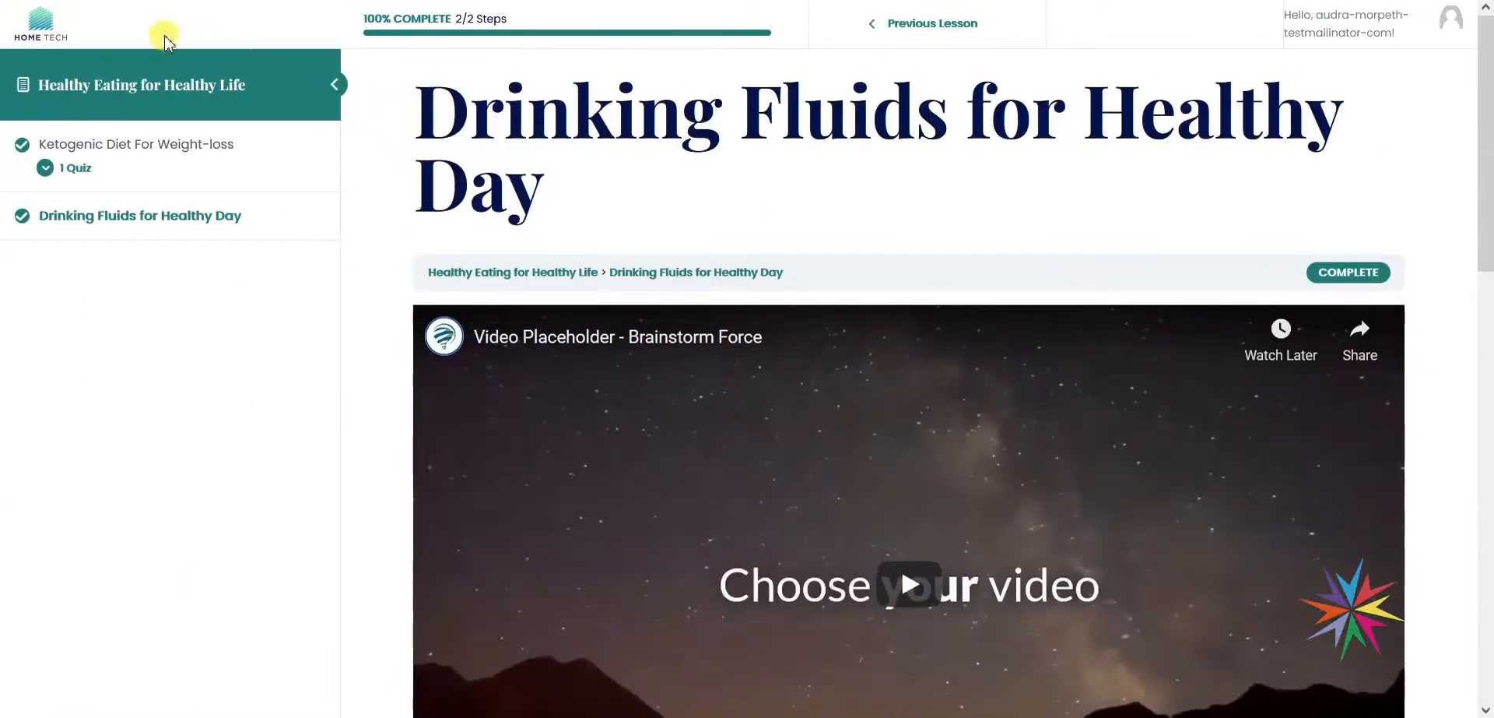
scroll(617, 394, down, 5)
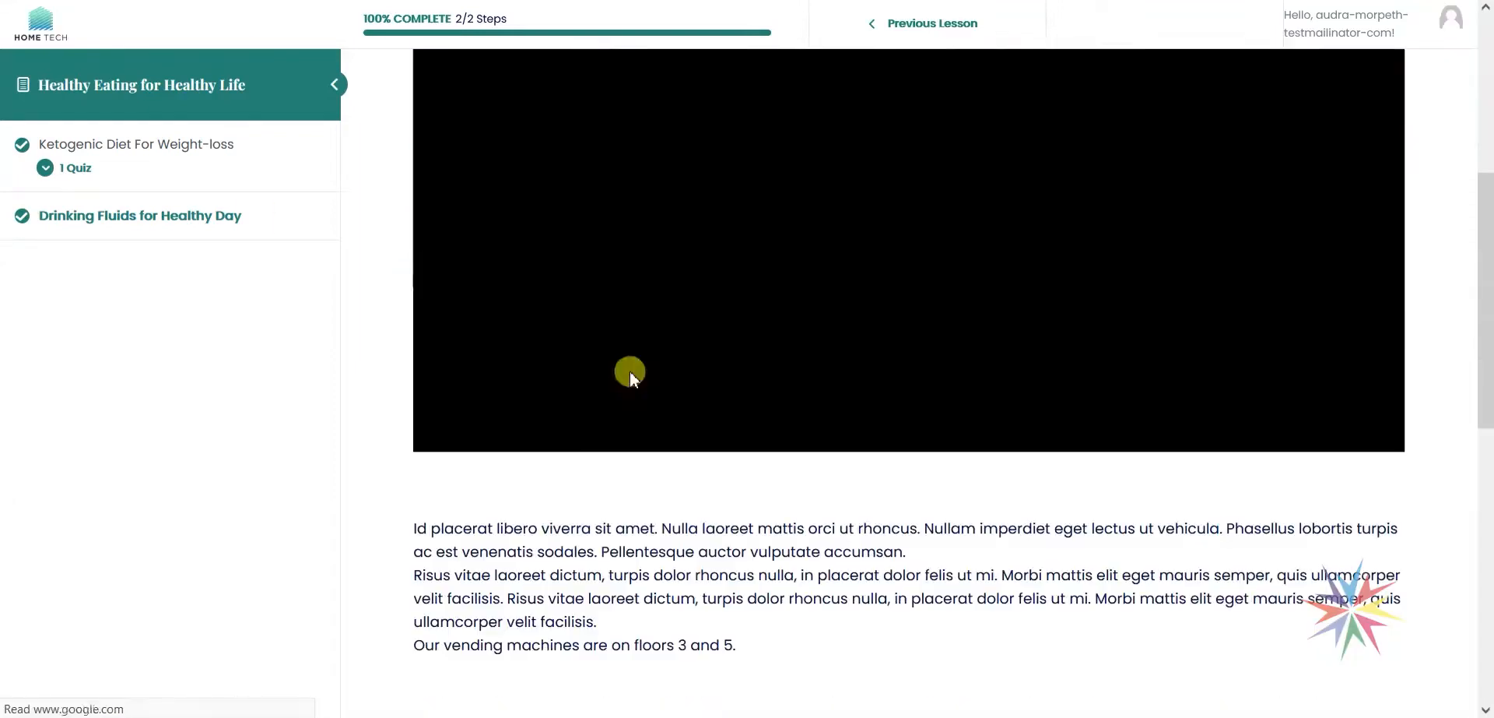
scroll(594, 394, down, 3)
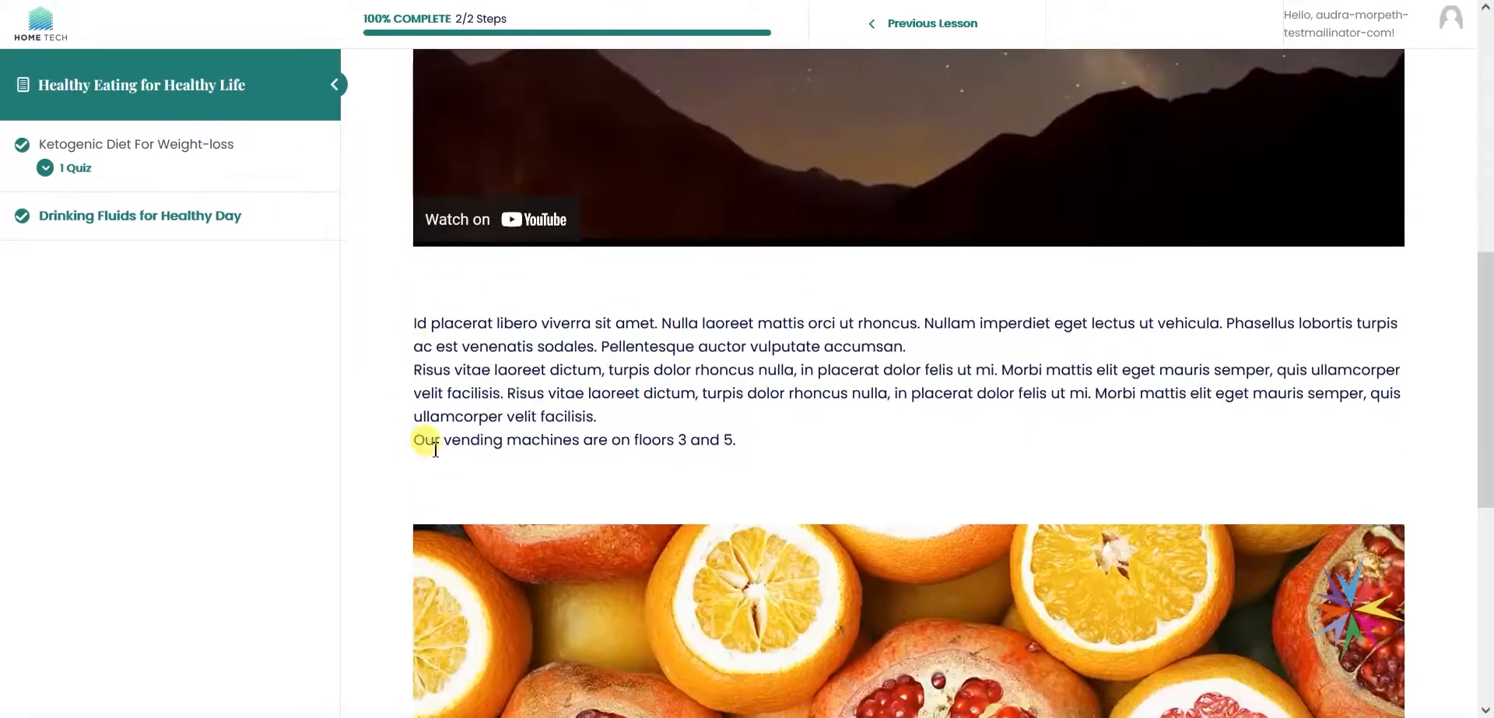
drag(414, 444, 788, 453)
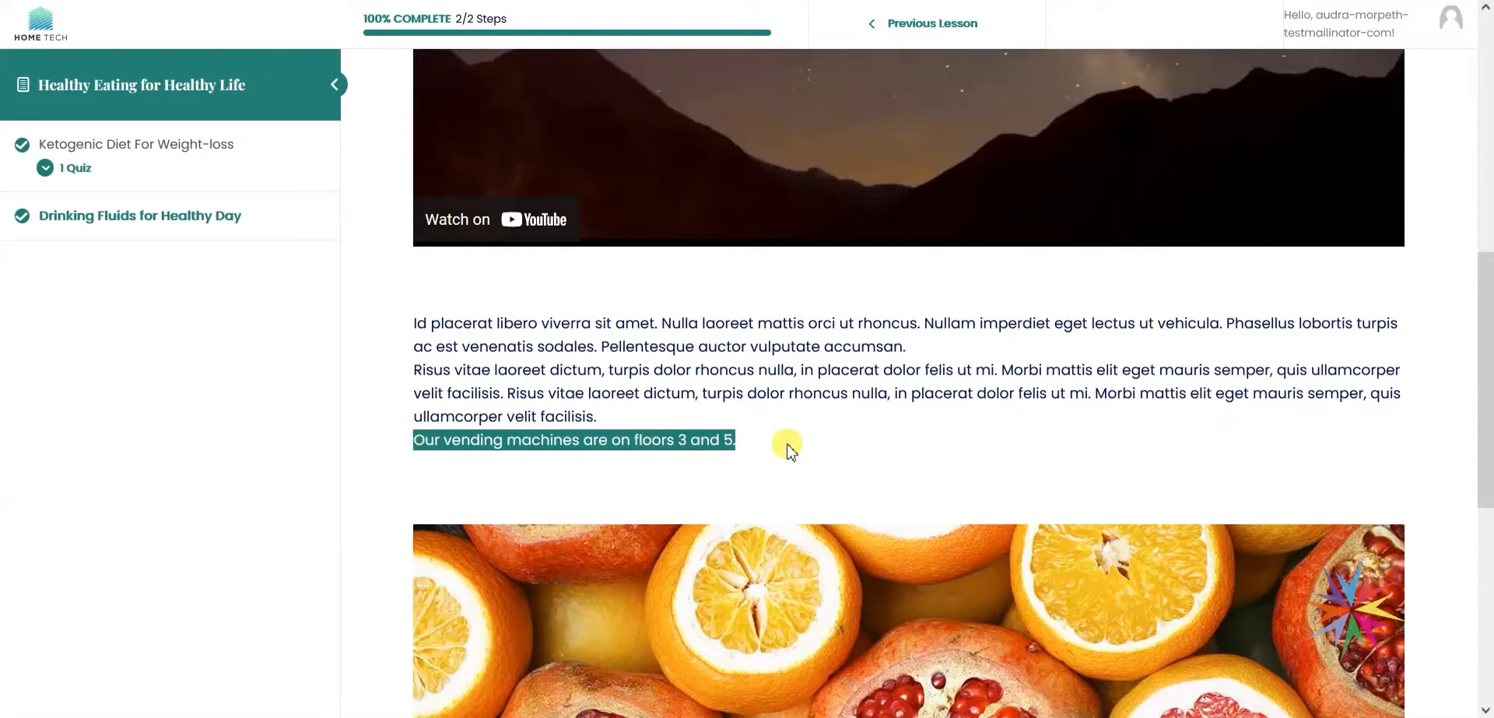
click(788, 452)
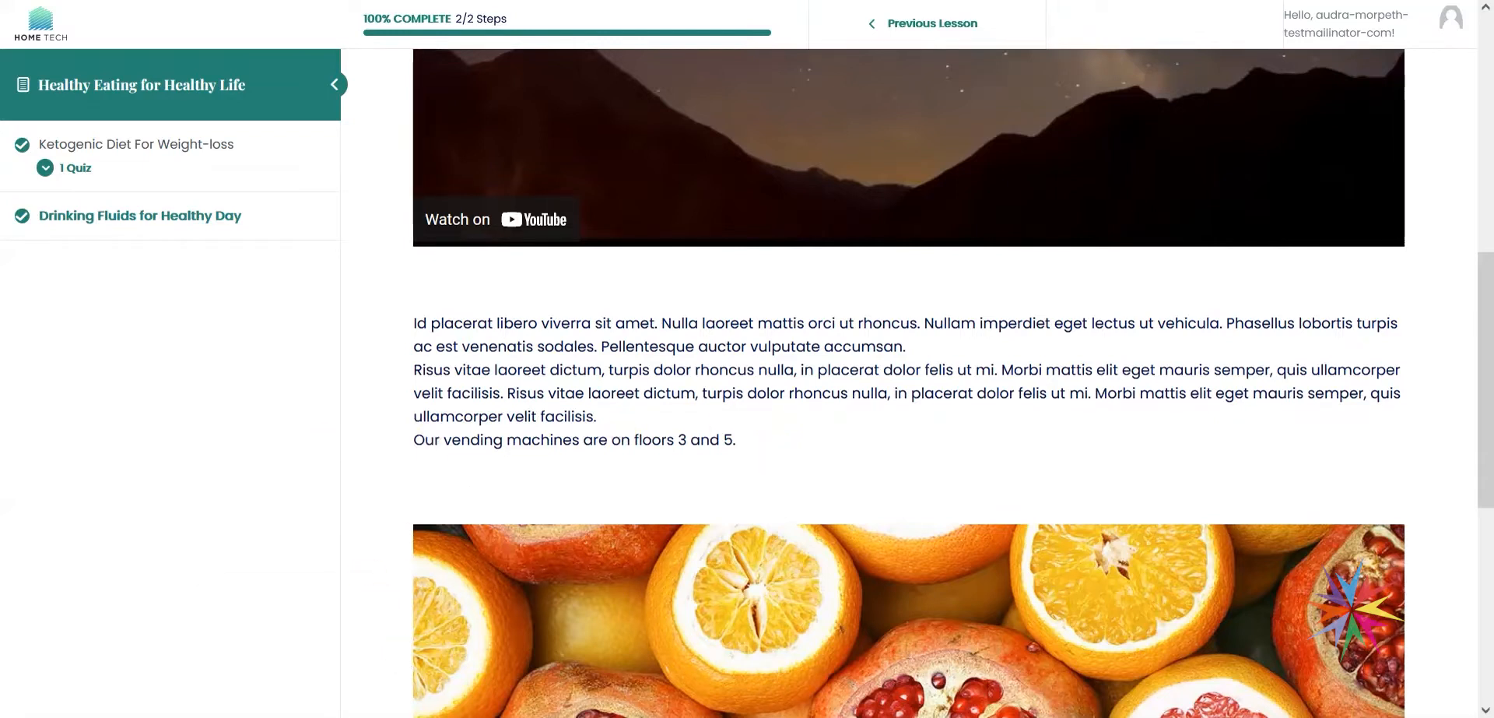
Switch back to the admin window, leave the lesson editor for the lessons list, and visit the live site to browse its courses
mouse_move(410, 714)
click(305, 648)
scroll(602, 401, up, 4)
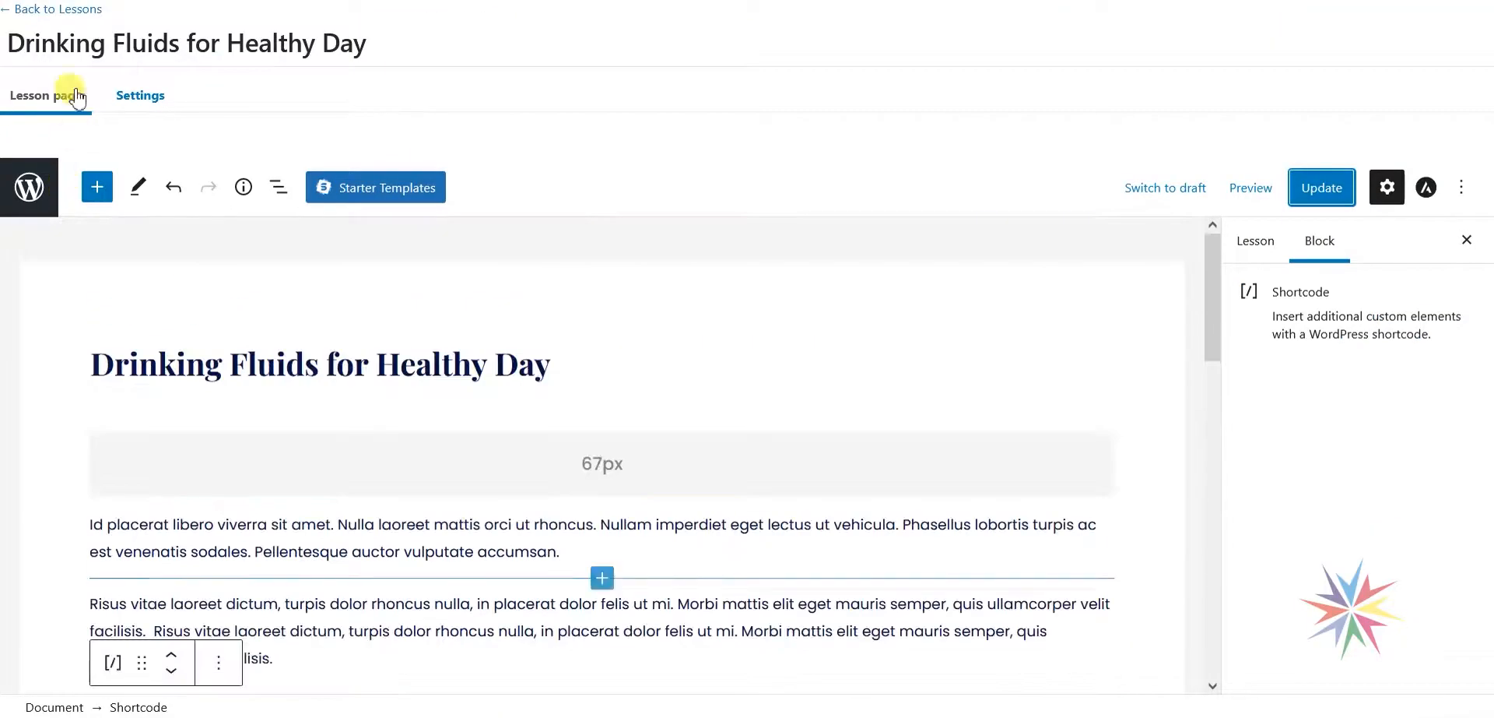
click(58, 12)
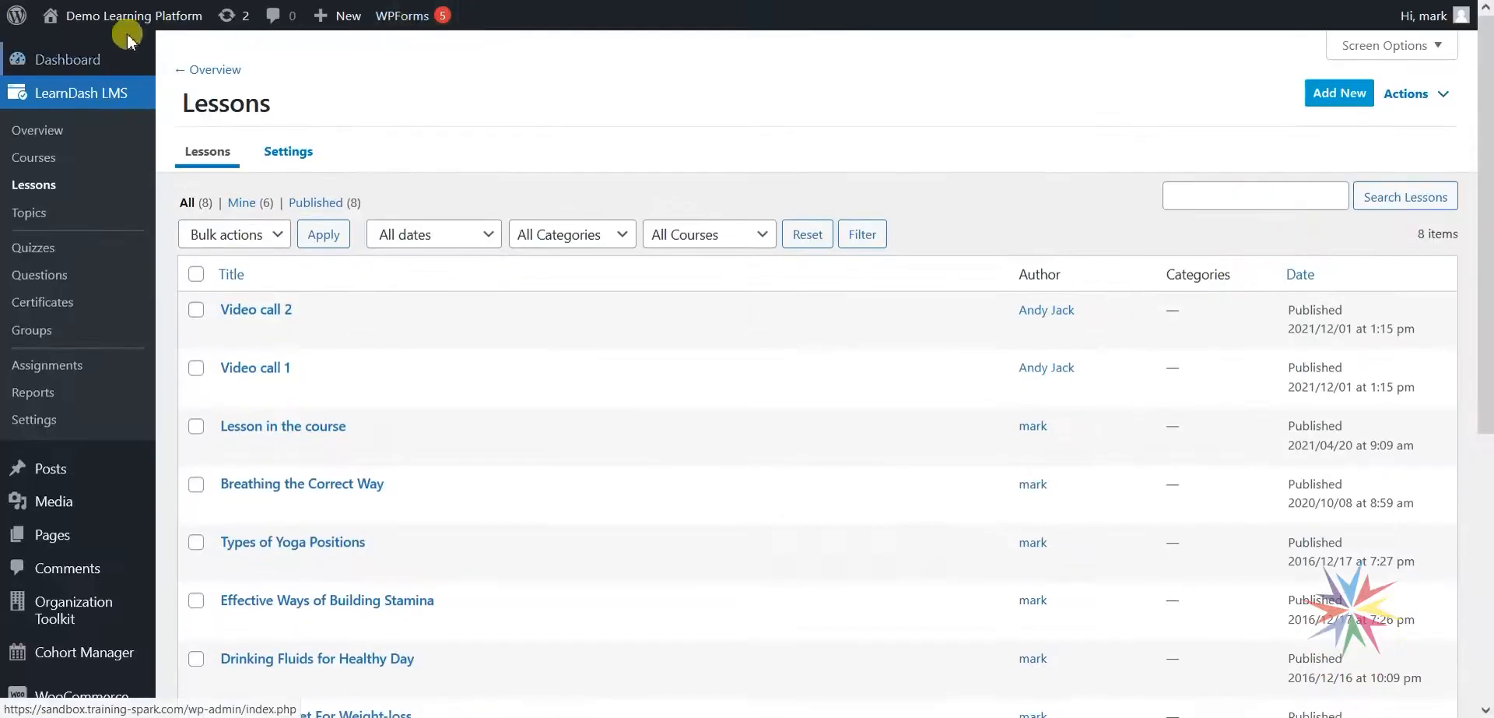
click(117, 45)
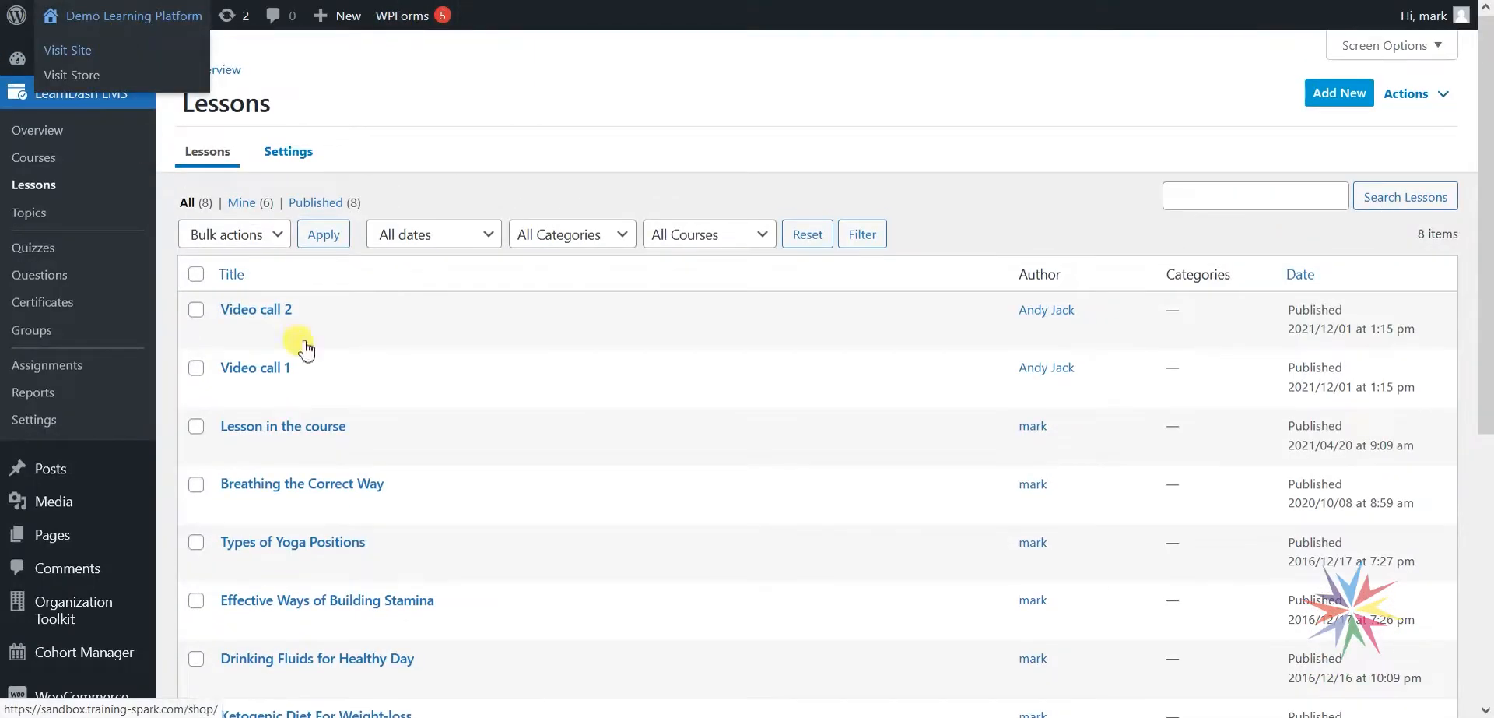
click(758, 92)
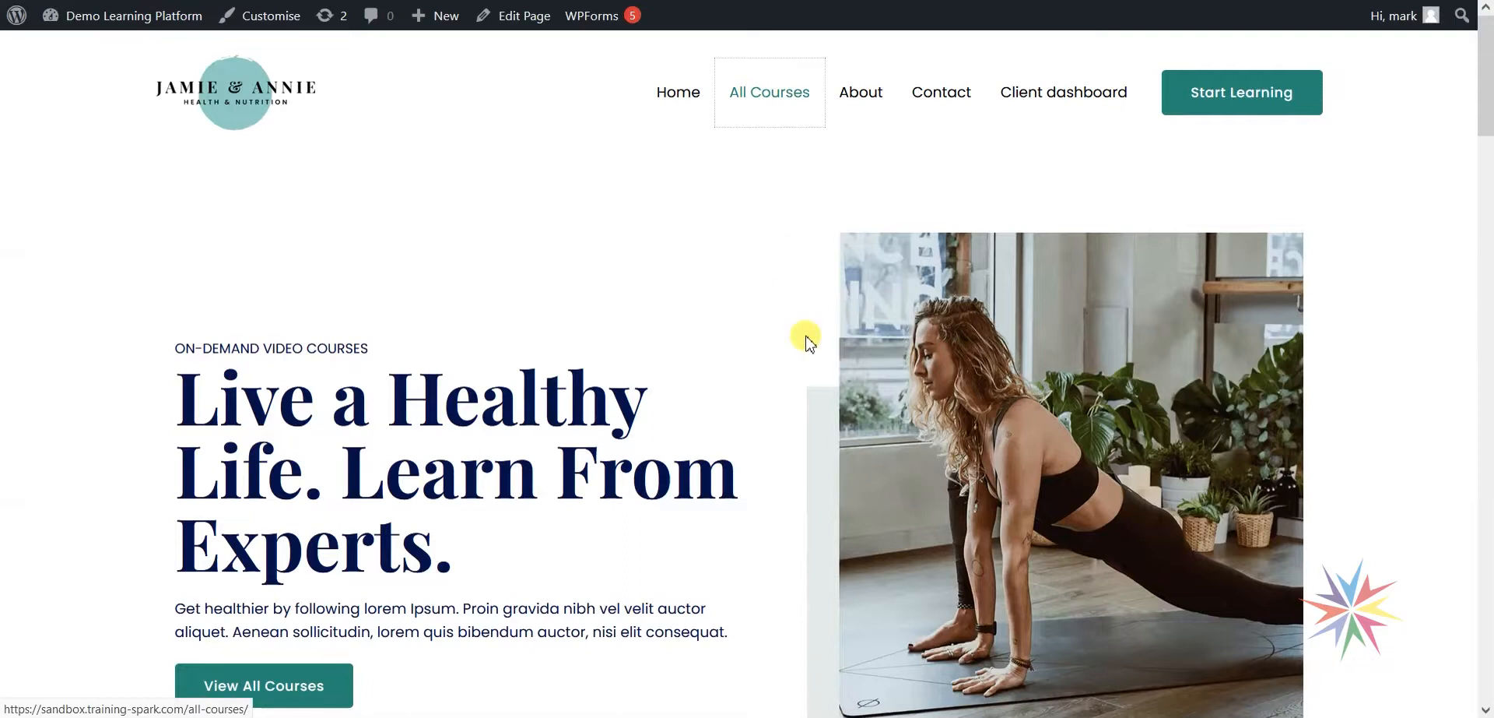
Open the Drinking Fluids for Healthy Day lesson in the Healthy Eating for Healthy Life course as the site administrator
scroll(1080, 412, down, 6)
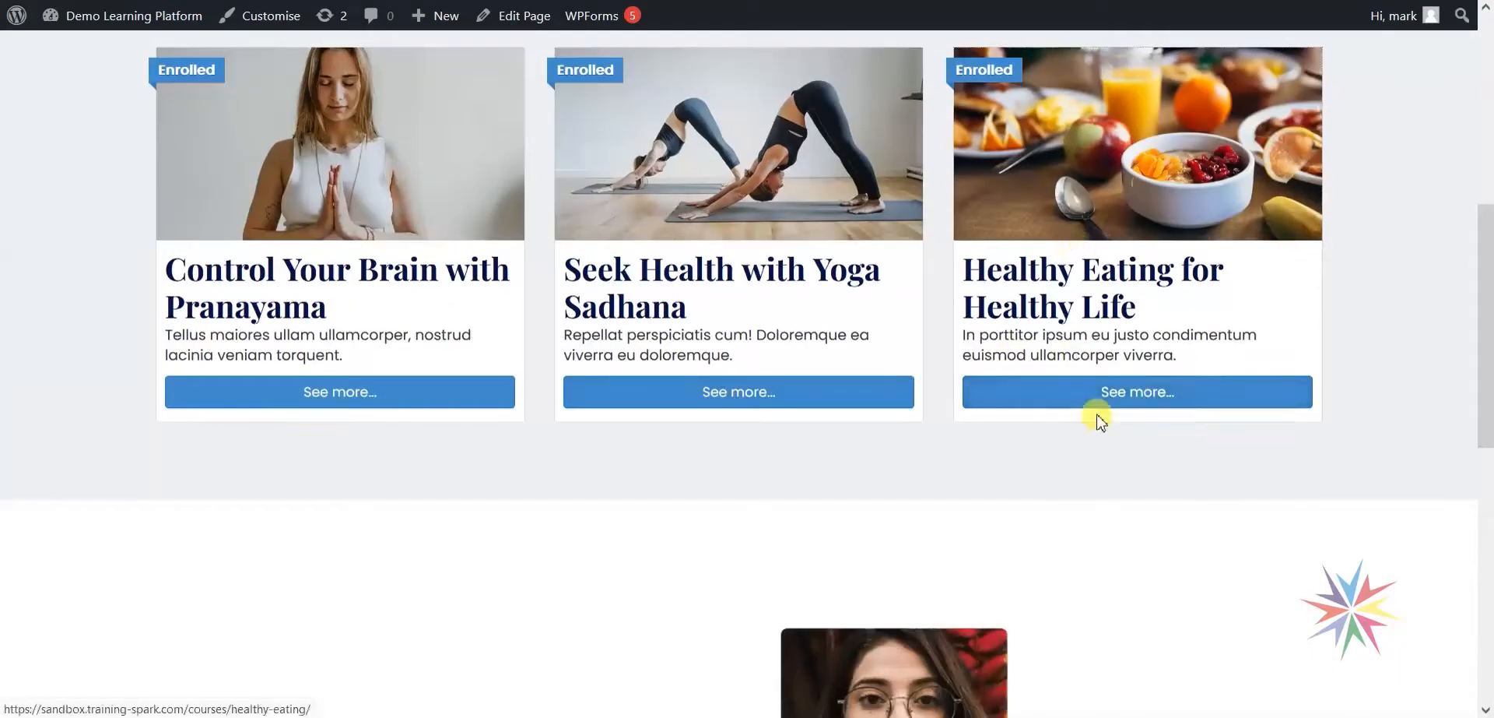
click(1096, 399)
scroll(1090, 436, down, 6)
scroll(660, 277, down, 5)
scroll(540, 467, up, 3)
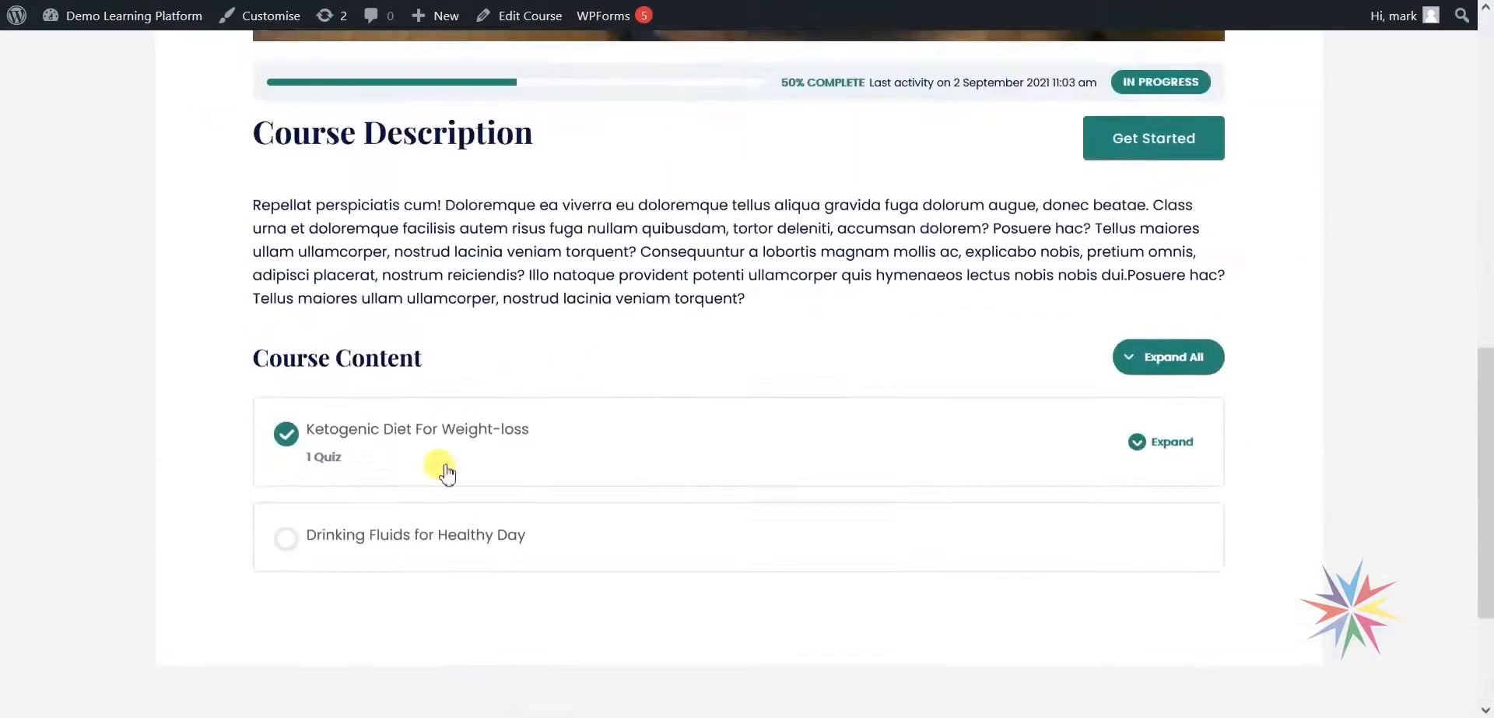
click(445, 545)
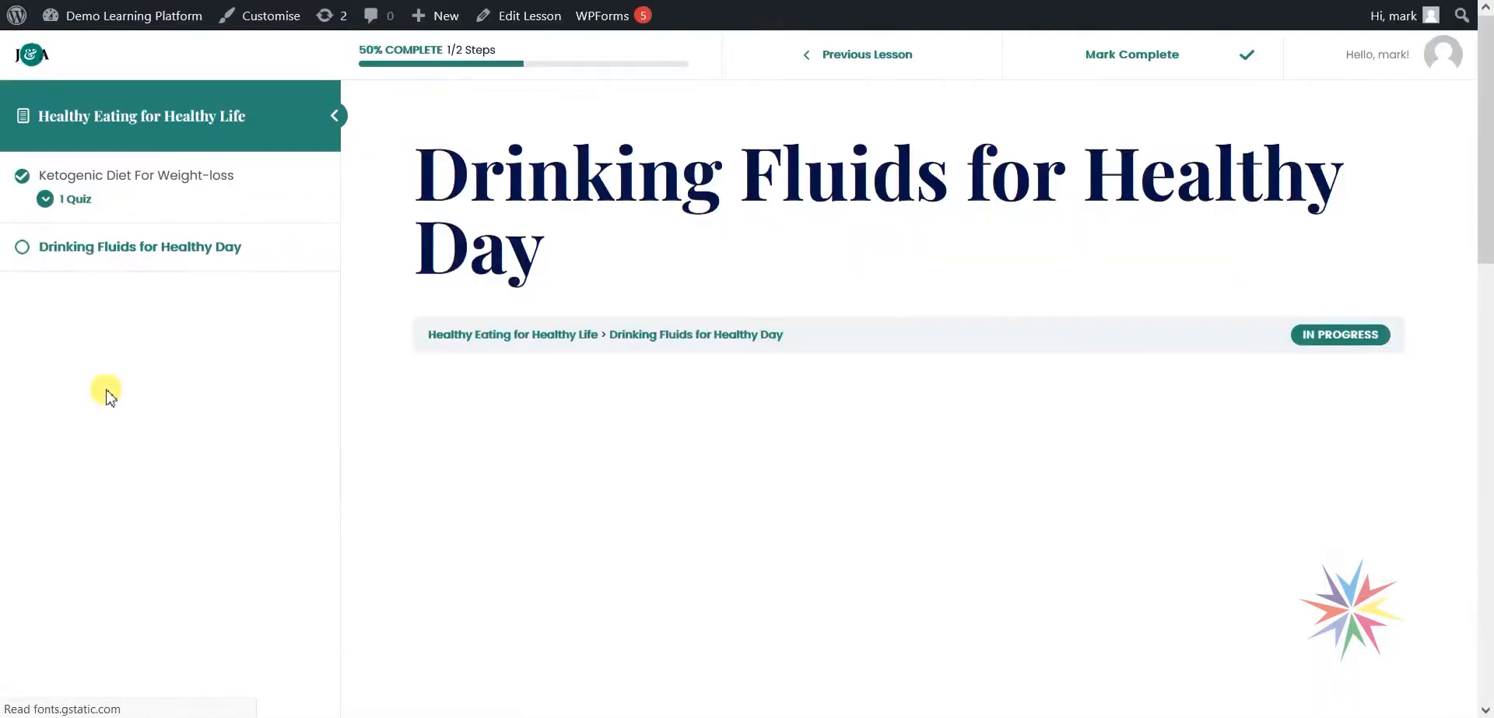
Compare the text above the fruit image between the administrator's view of the lesson and the Home Tech learner's view
scroll(597, 304, down, 6)
scroll(634, 302, down, 5)
scroll(644, 217, up, 2)
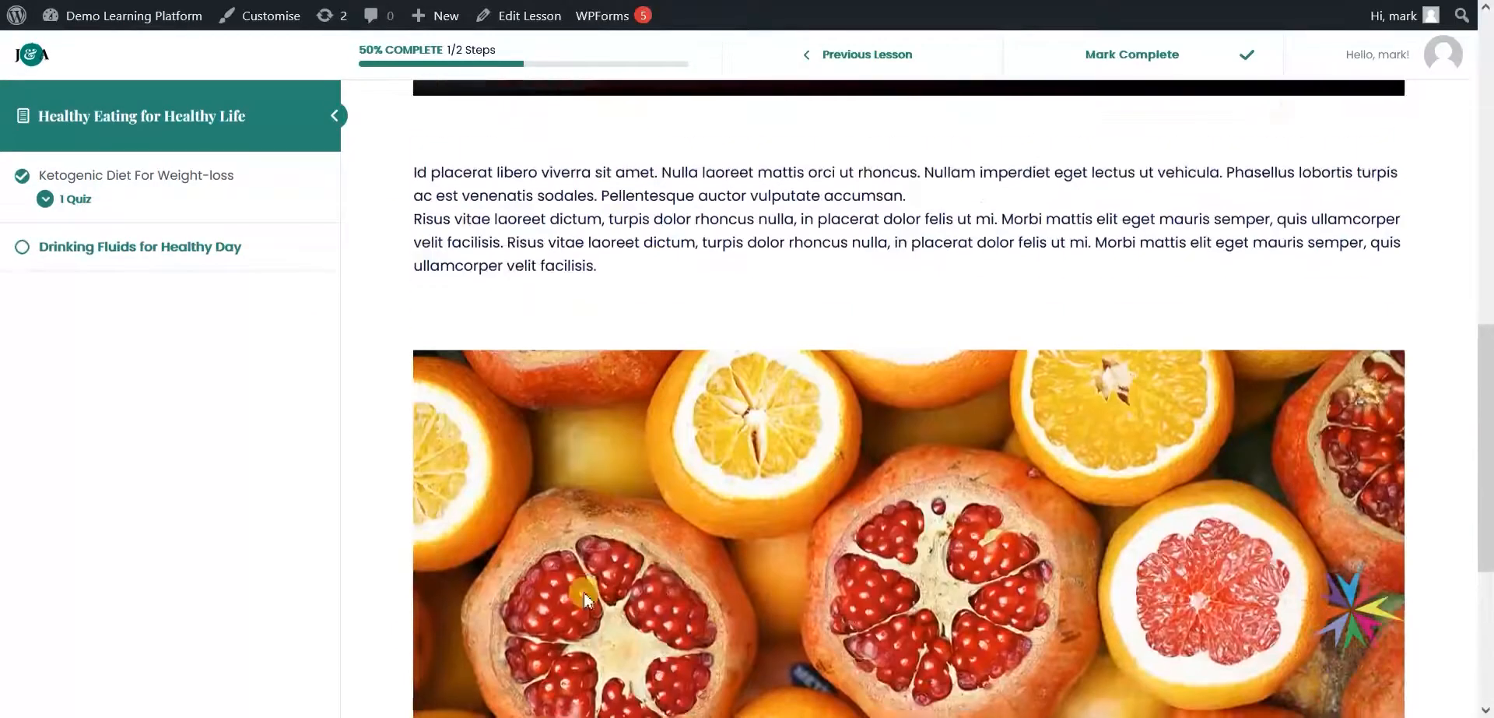
mouse_move(414, 716)
click(478, 689)
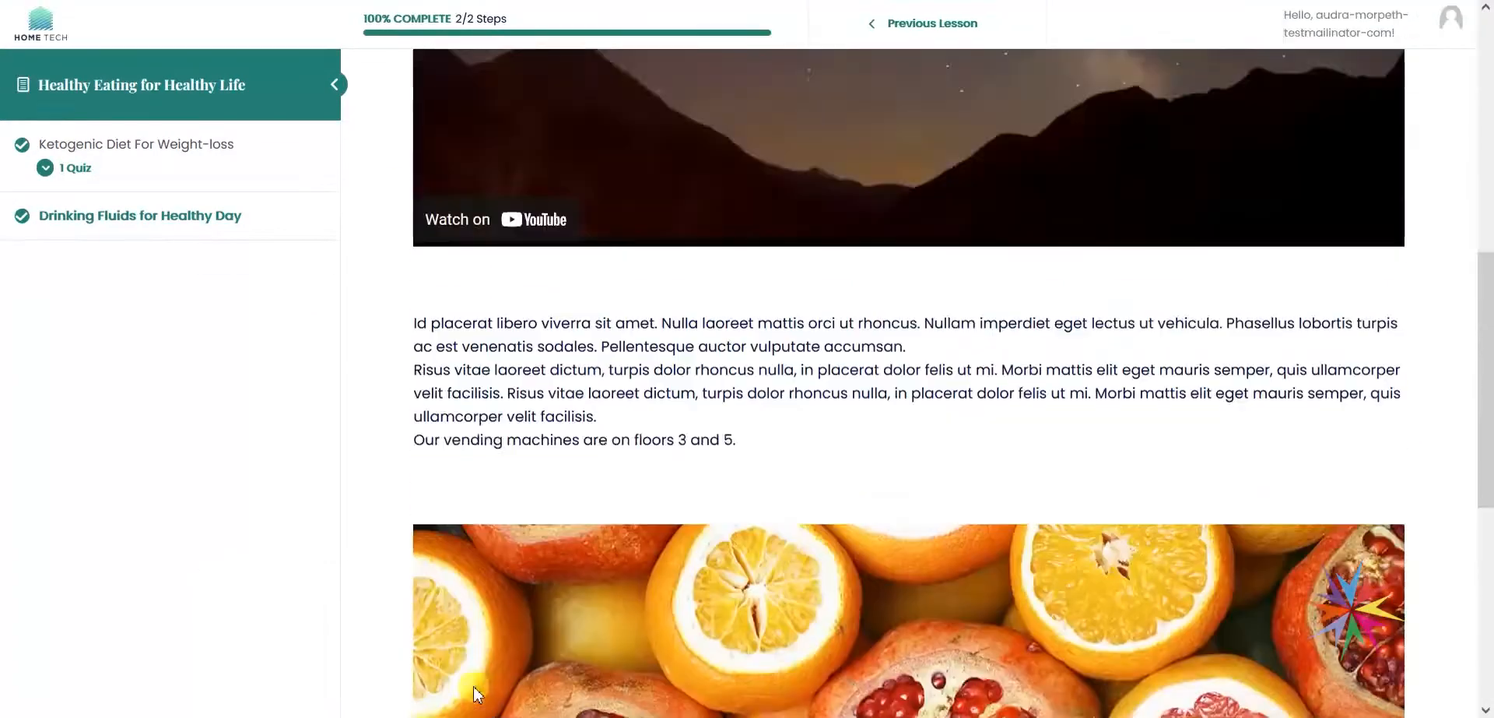
mouse_move(446, 712)
click(410, 632)
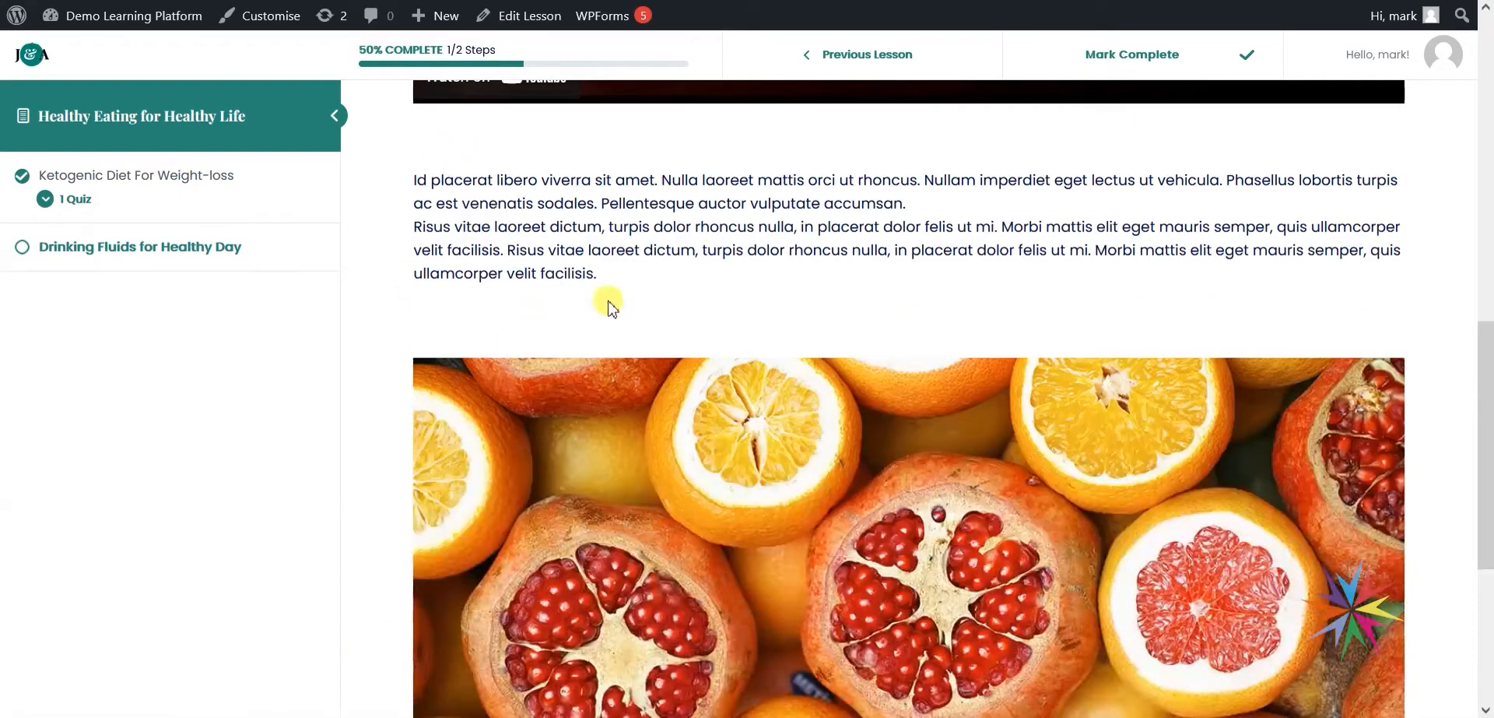